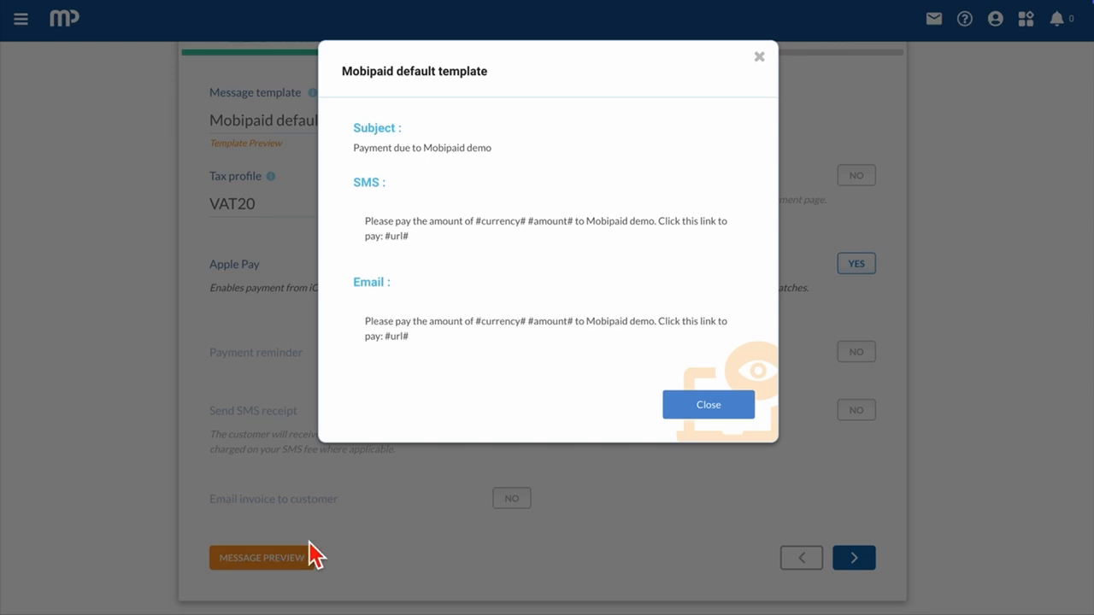
left_click(709, 405)
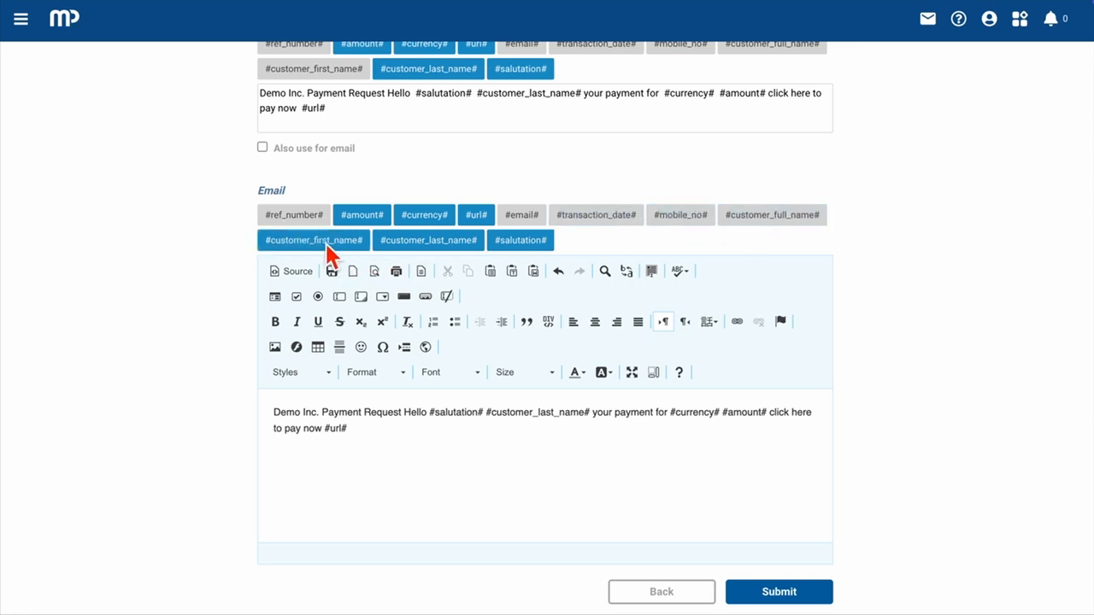
left_click(552, 357)
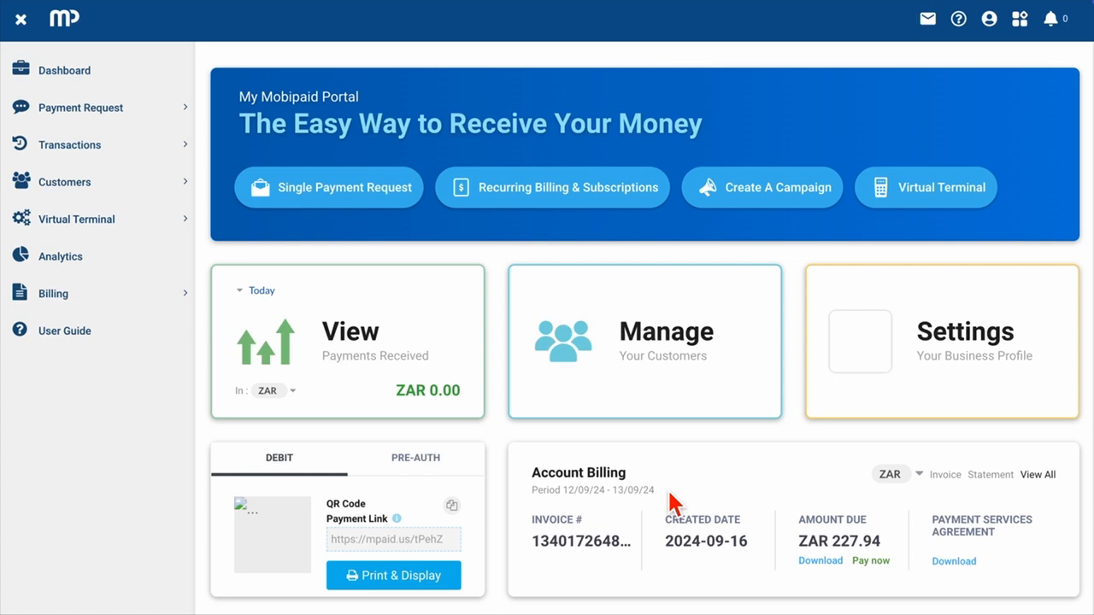
Step: Go to the account's message templates and start creating a new message template
left_click(994, 32)
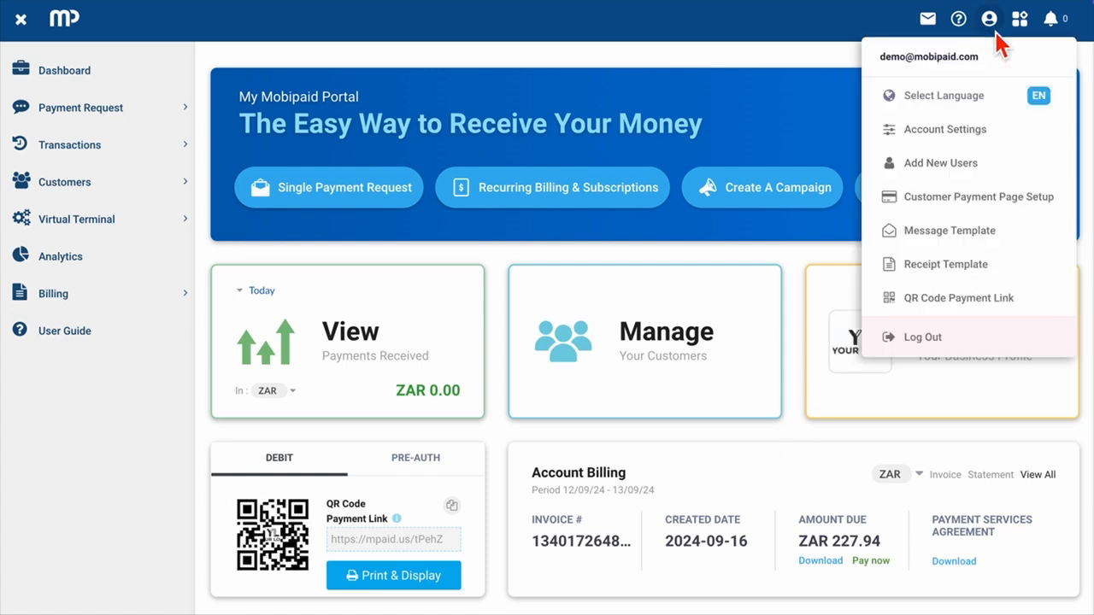
left_click(965, 235)
left_click(159, 132)
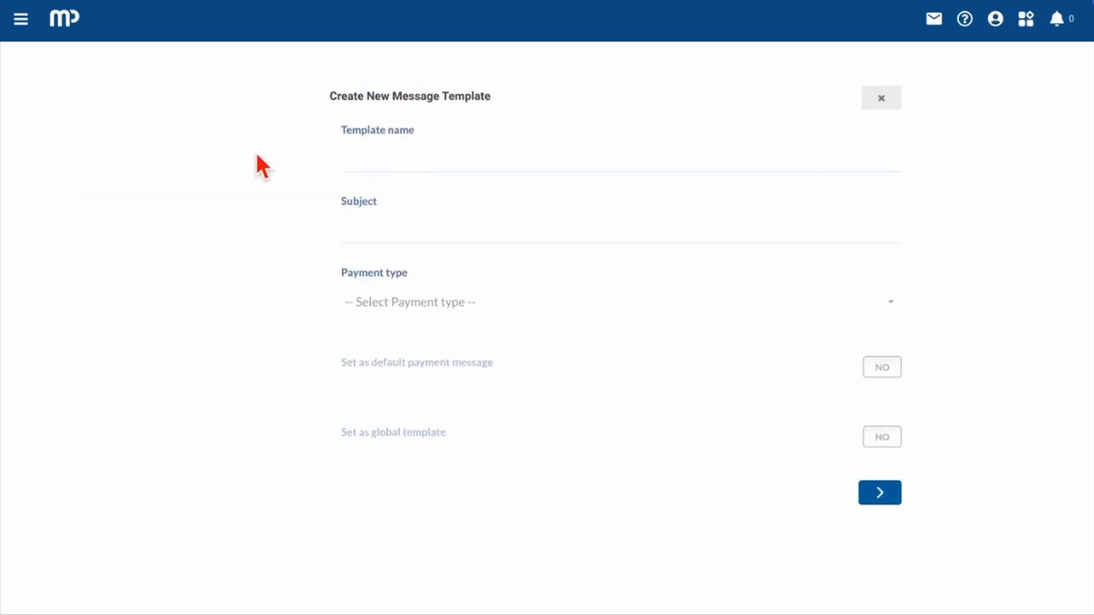
Step: Name the new message template "Demo Template" and set its subject to "Payment for widgets"
left_click(359, 169)
type("De")
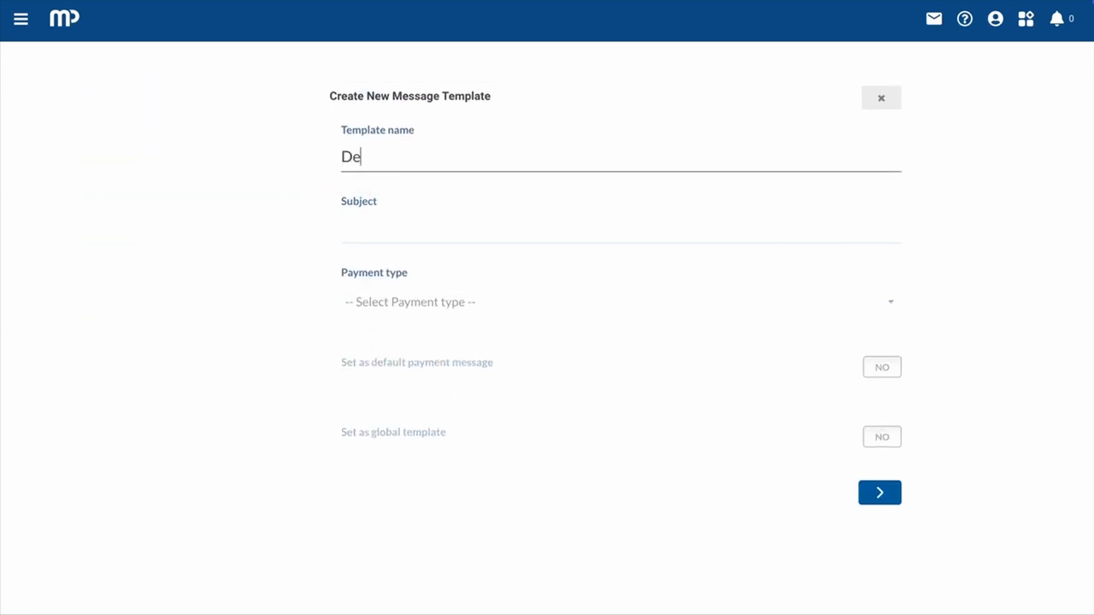
type("mo Template")
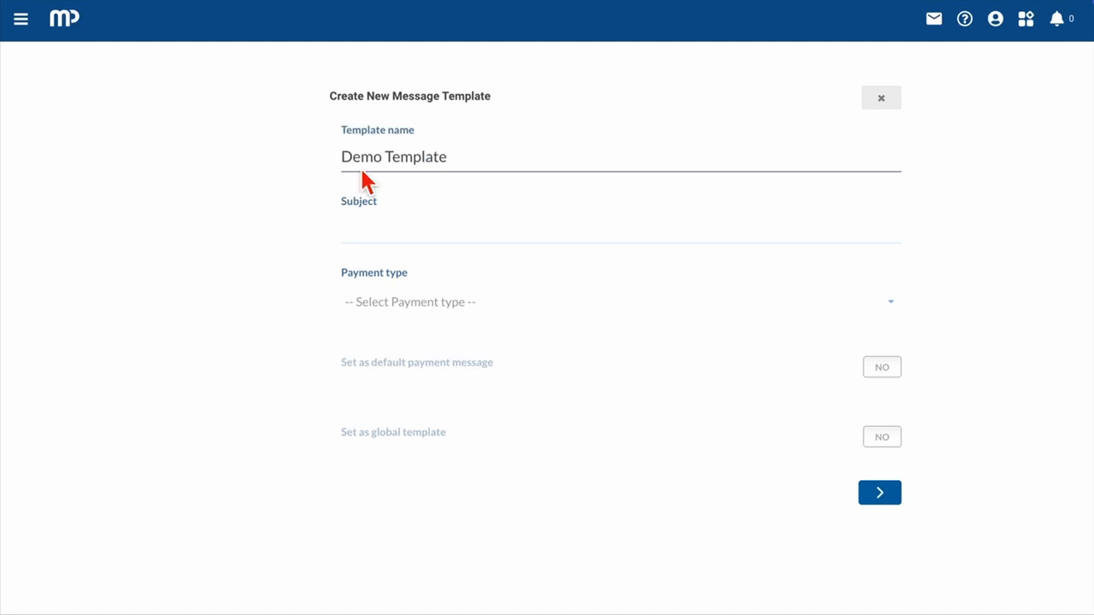
left_click(372, 246)
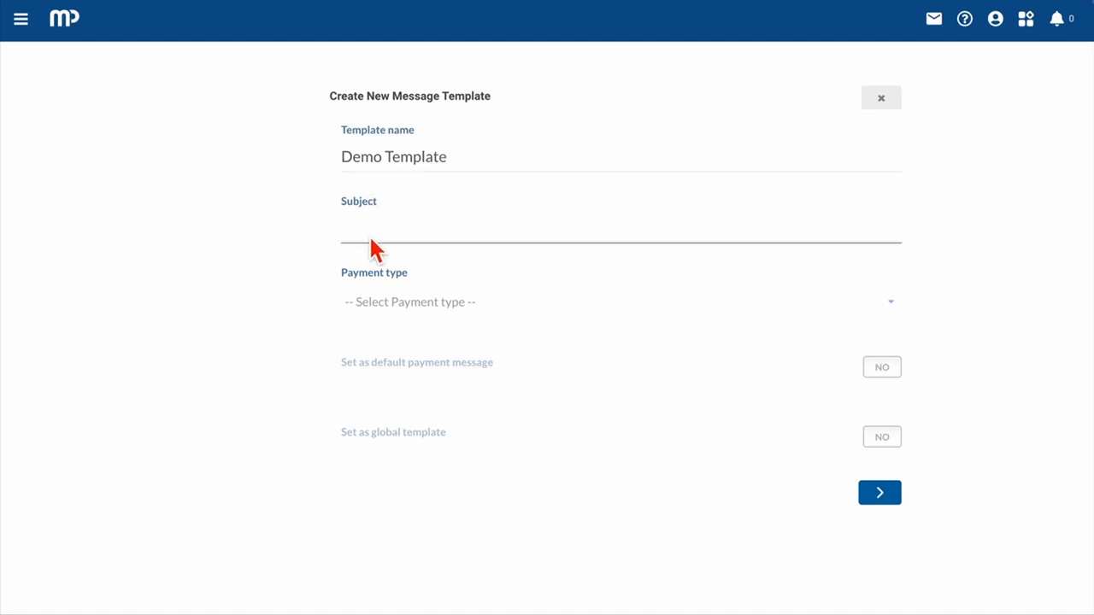
type("Payment for widgets")
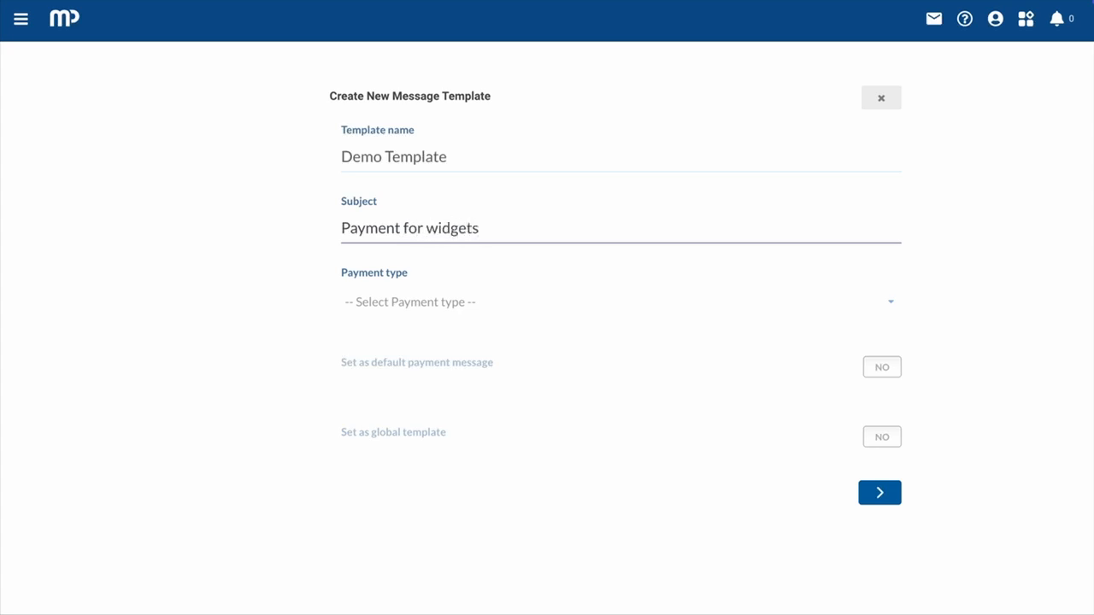
Step: Set the payment type to Single Payment, enable both the default payment message and global template options, and continue to the message content
left_click(385, 308)
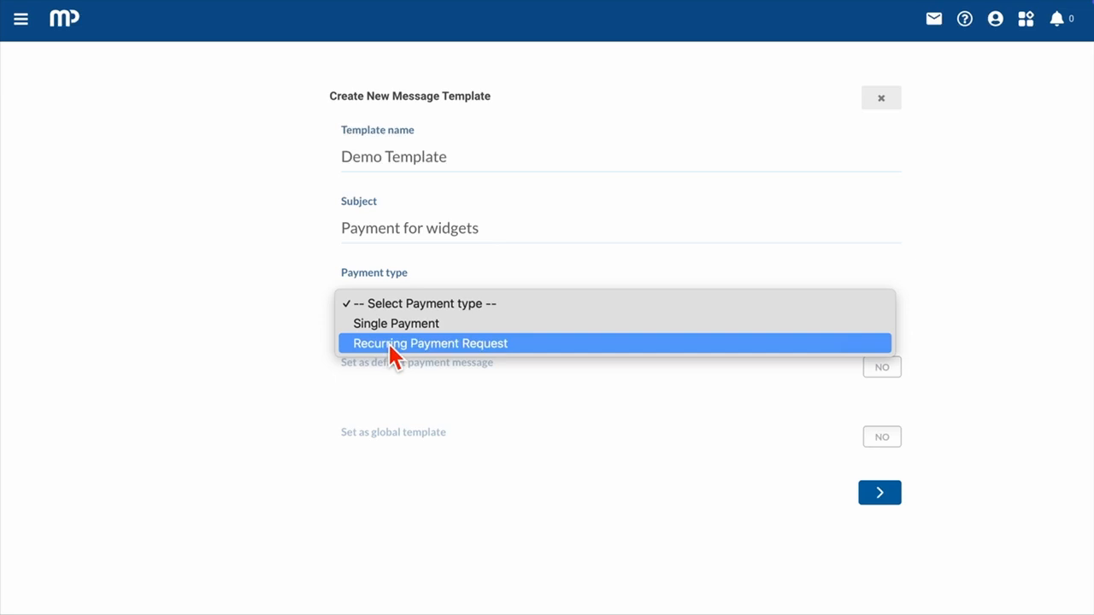
left_click(392, 331)
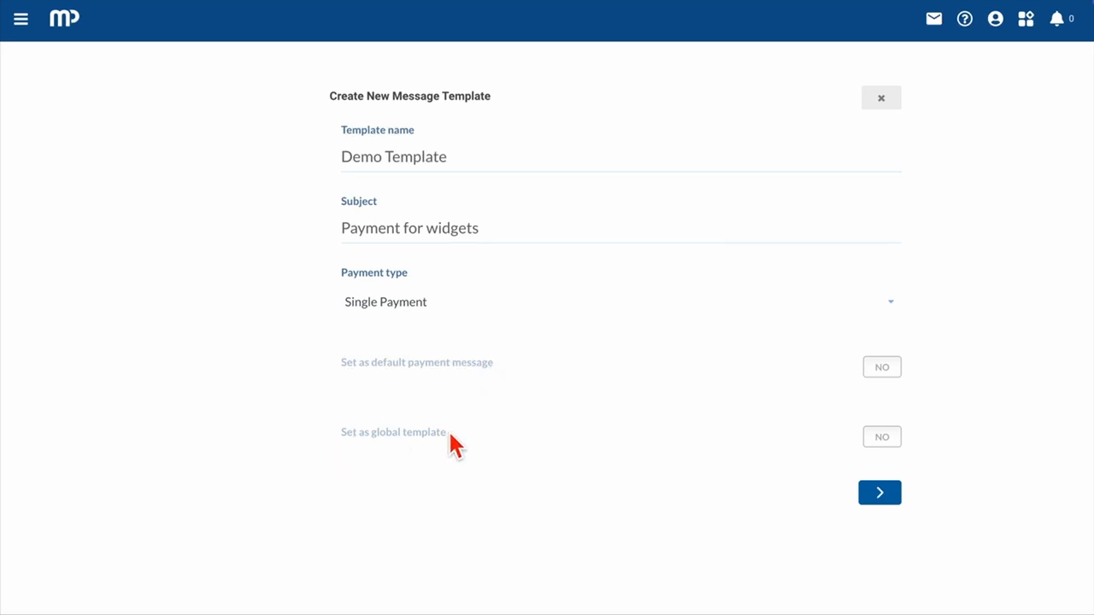
left_click(879, 369)
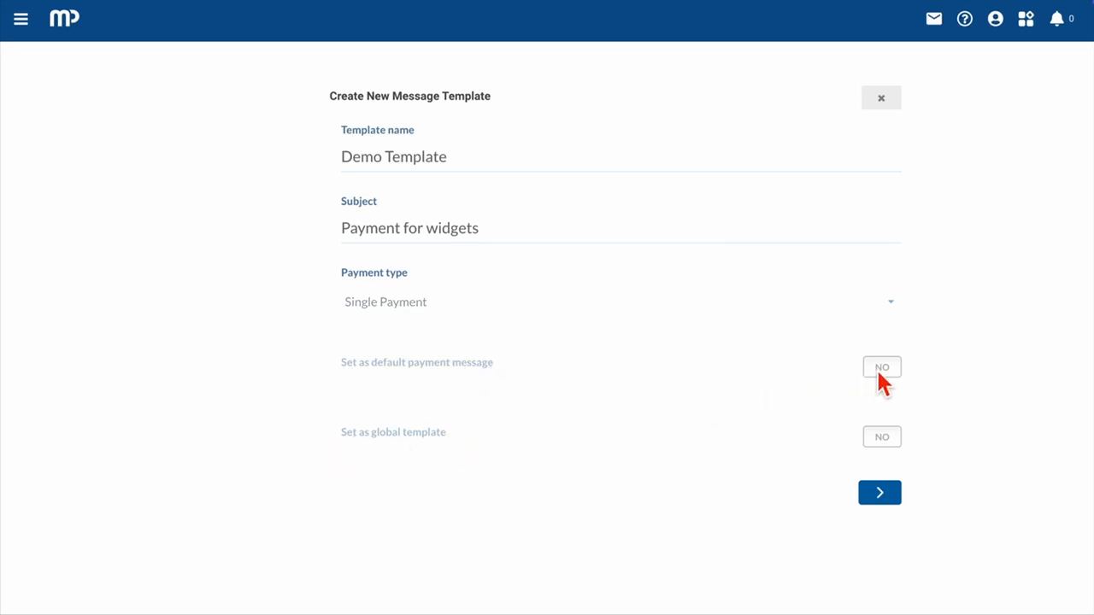
left_click(883, 439)
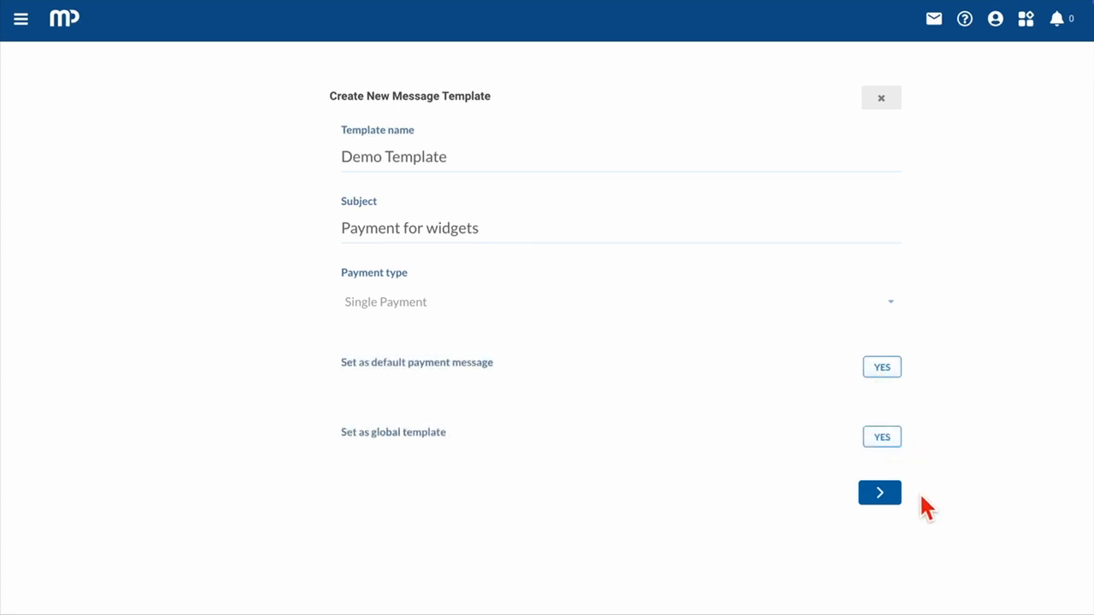
left_click(886, 499)
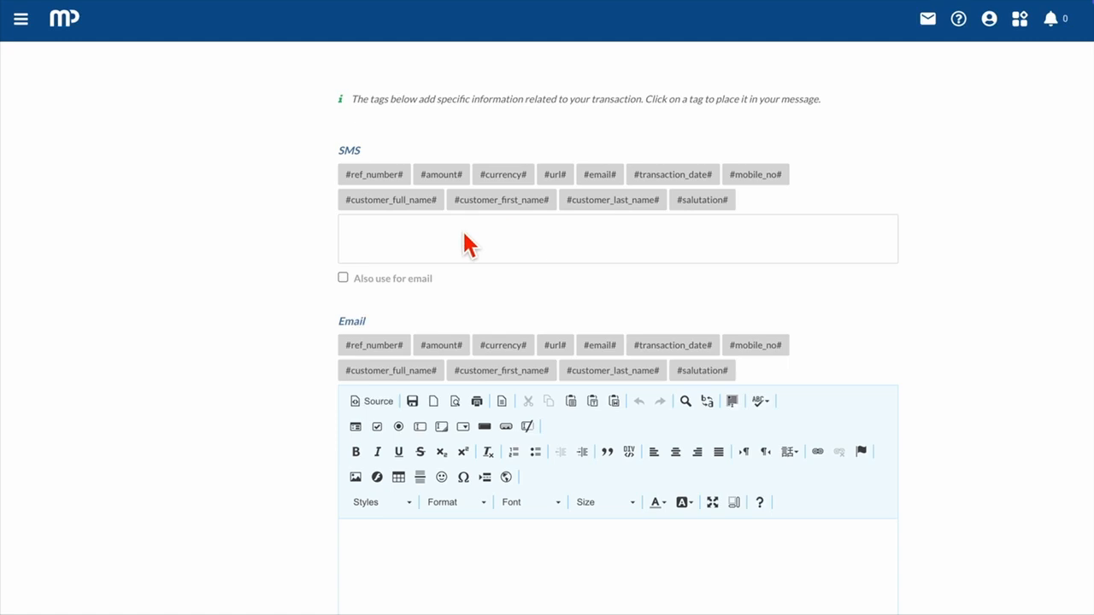
Step: Begin the SMS text with "Demo Inc. Payment Request Hello" followed by the #salutation# and #customer_last_name# tags
left_click(365, 229)
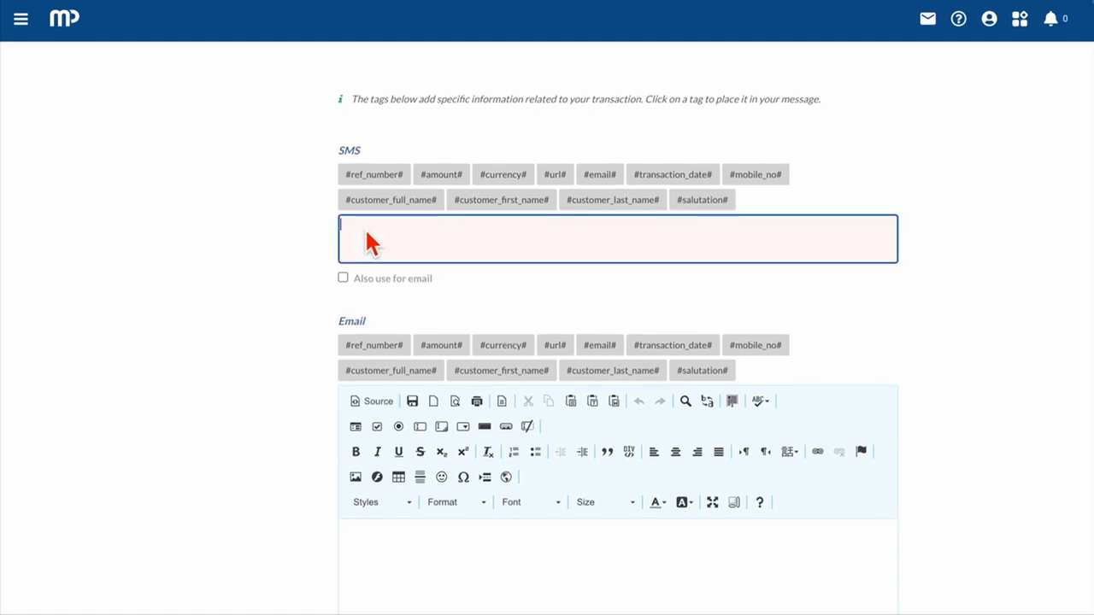
type("Demo Inc")
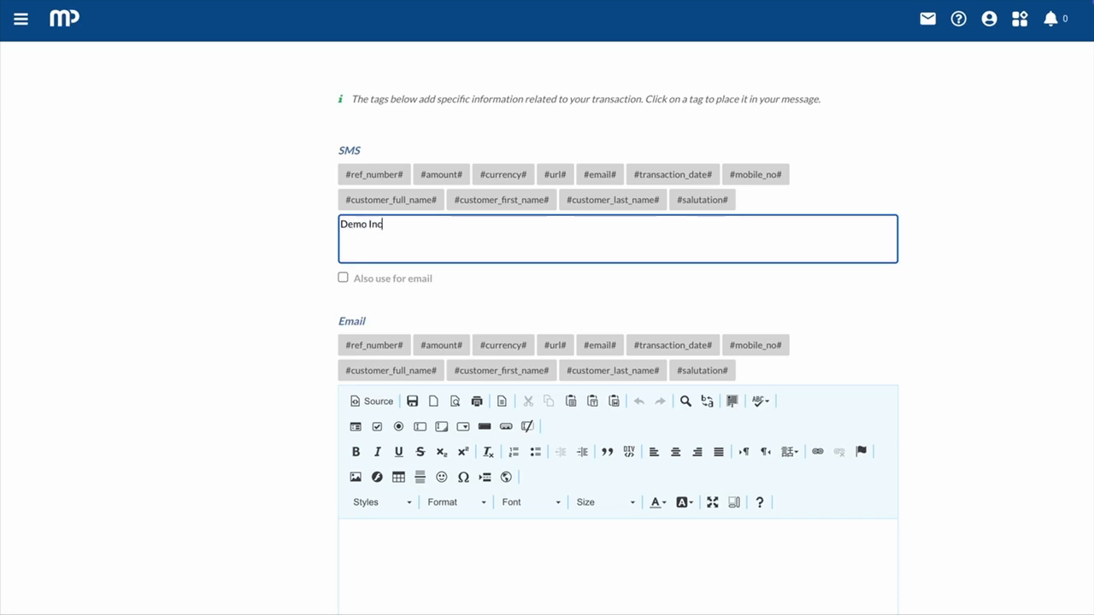
type(". Payment Request")
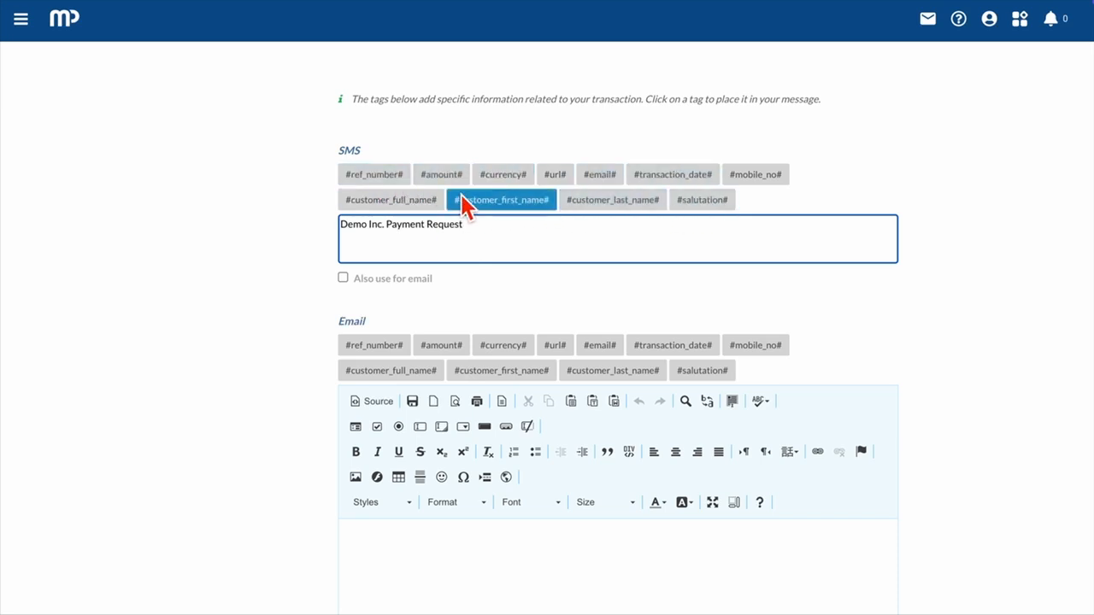
type("Hello")
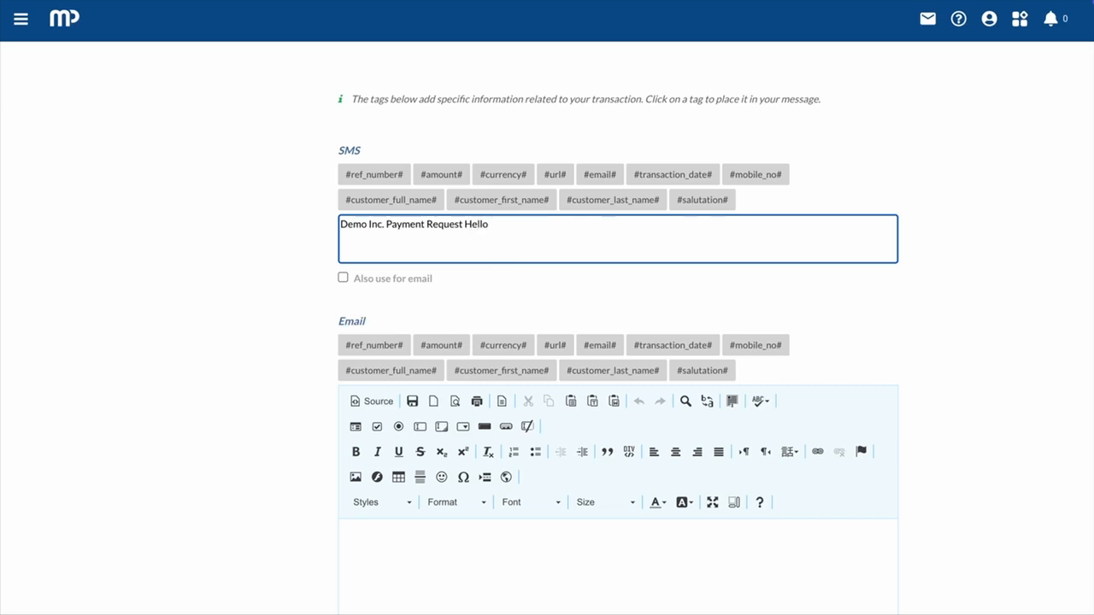
left_click(692, 205)
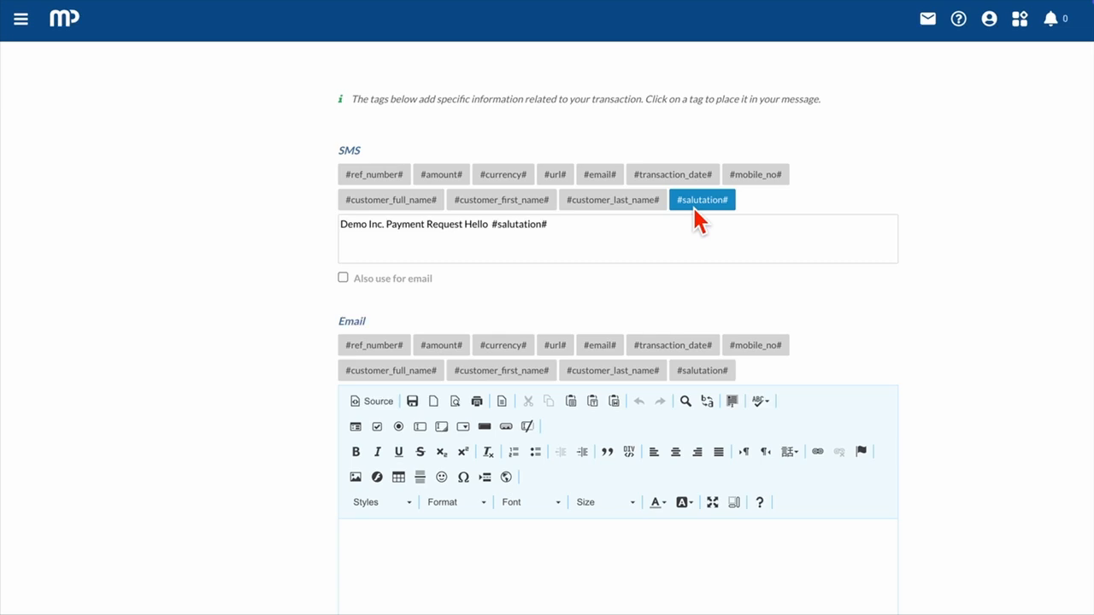
left_click(589, 202)
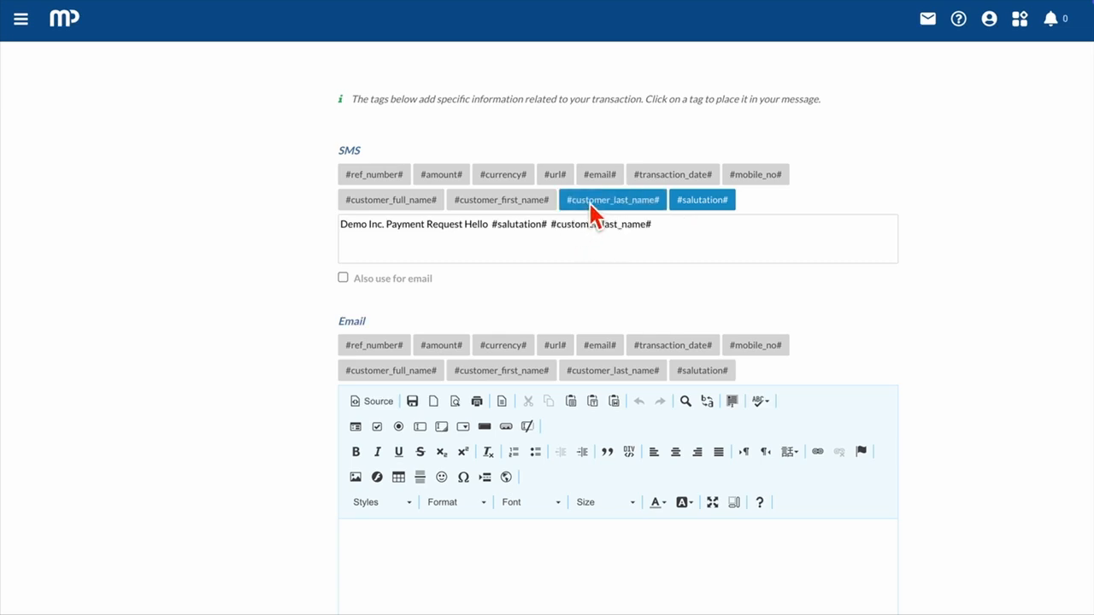
Step: Extend the SMS text with "your payment for", the #currency# and #amount# tags, "click here to pay now" and the #url# tag
left_click(675, 241)
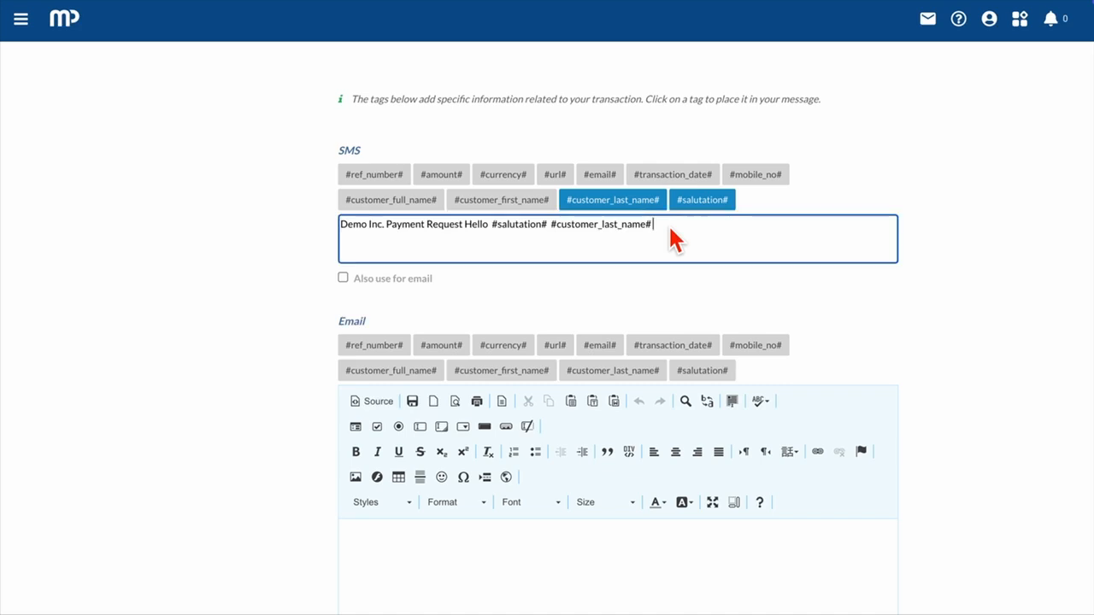
type("your payment for")
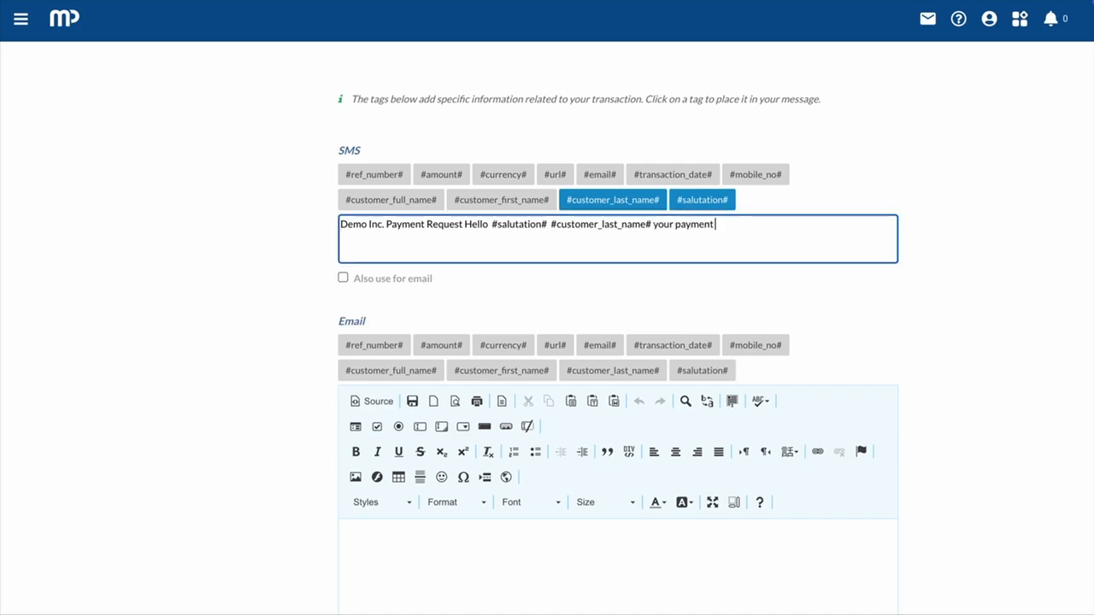
left_click(509, 177)
left_click(453, 176)
left_click(865, 241)
type("click here to pay now")
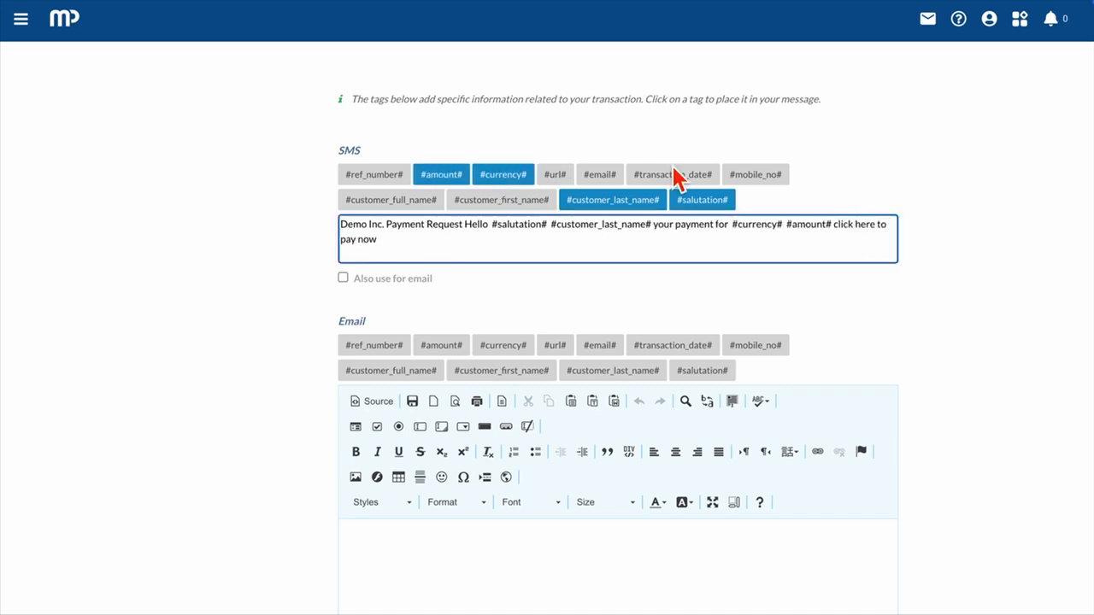
left_click(555, 175)
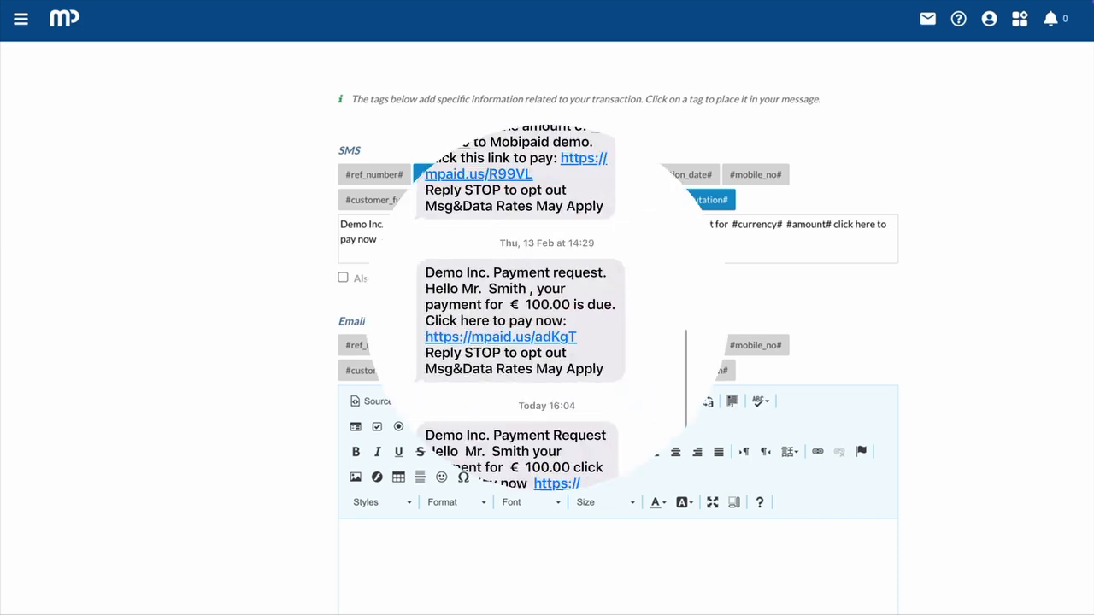
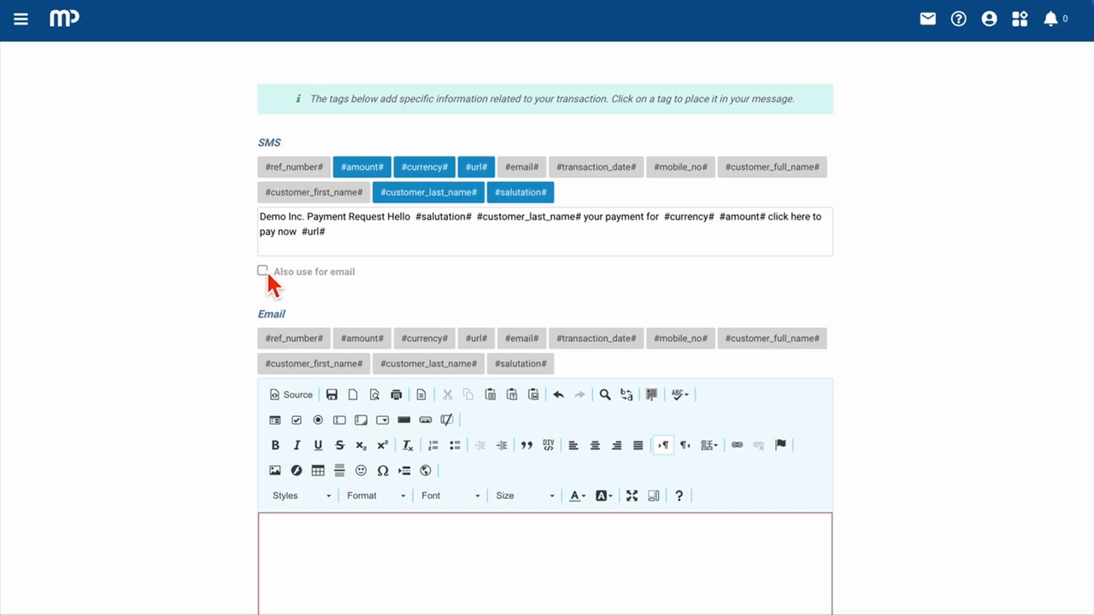
Step: Reuse the SMS text for the email message, and unlink it so the email text is separately editable
left_click(263, 271)
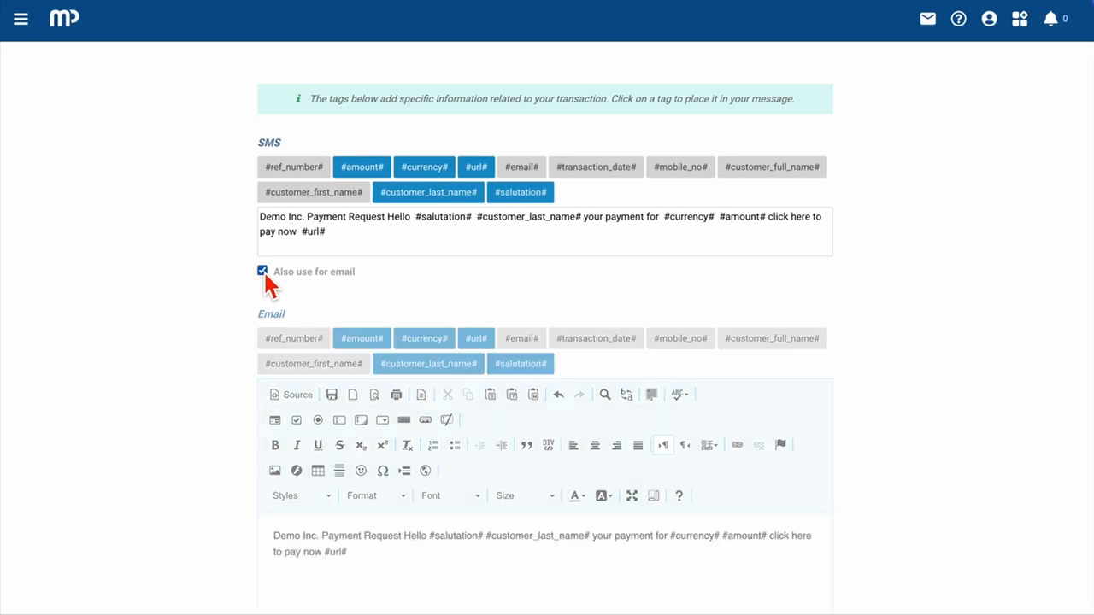
scroll(312, 401, "down", 3)
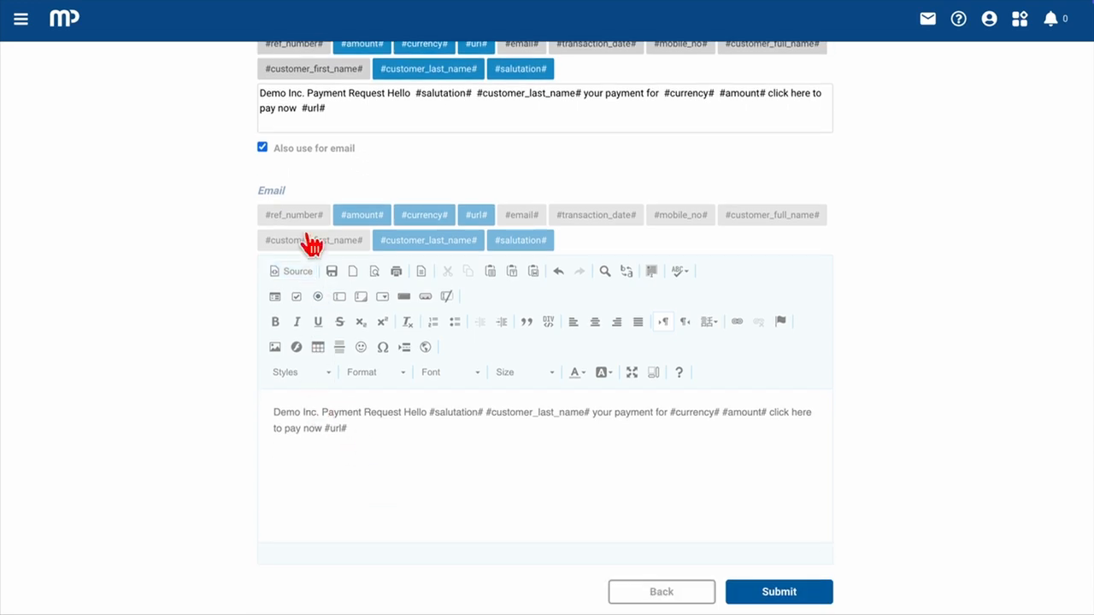
left_click(262, 147)
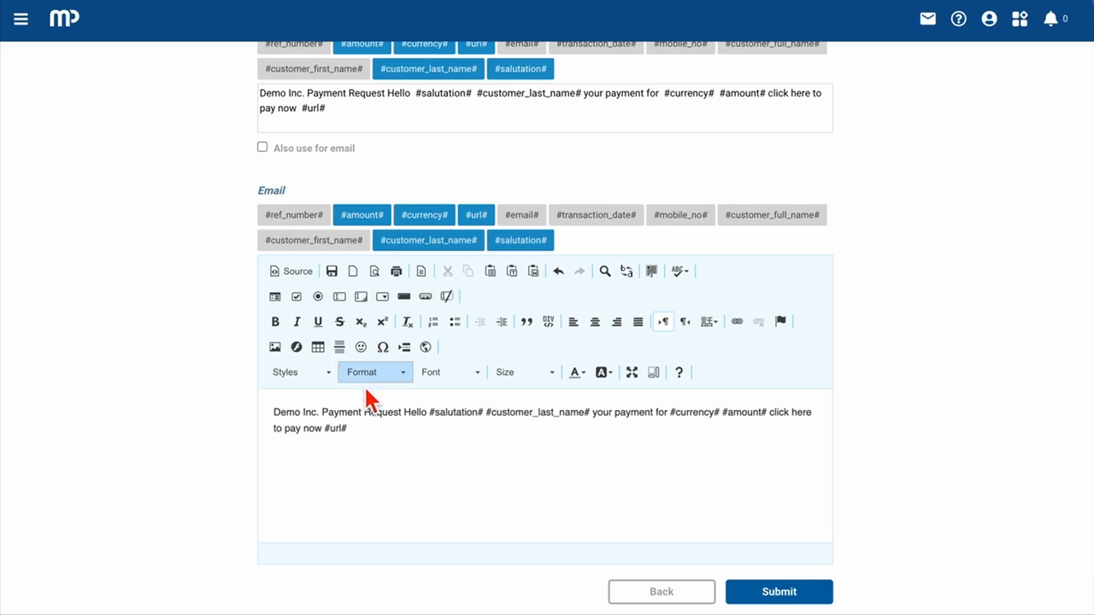
Step: Separate "Demo Inc. Payment Request" onto its own line in the email body and format it as Heading 1
key("Return")
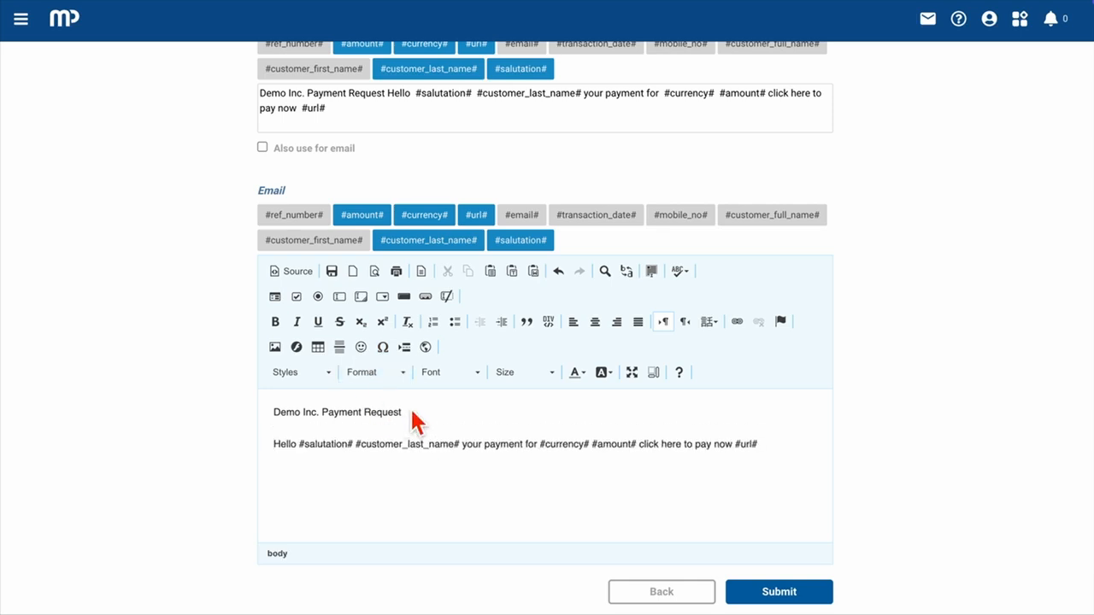
left_click_drag(418, 414, 273, 414)
left_click(376, 372)
left_click(385, 423)
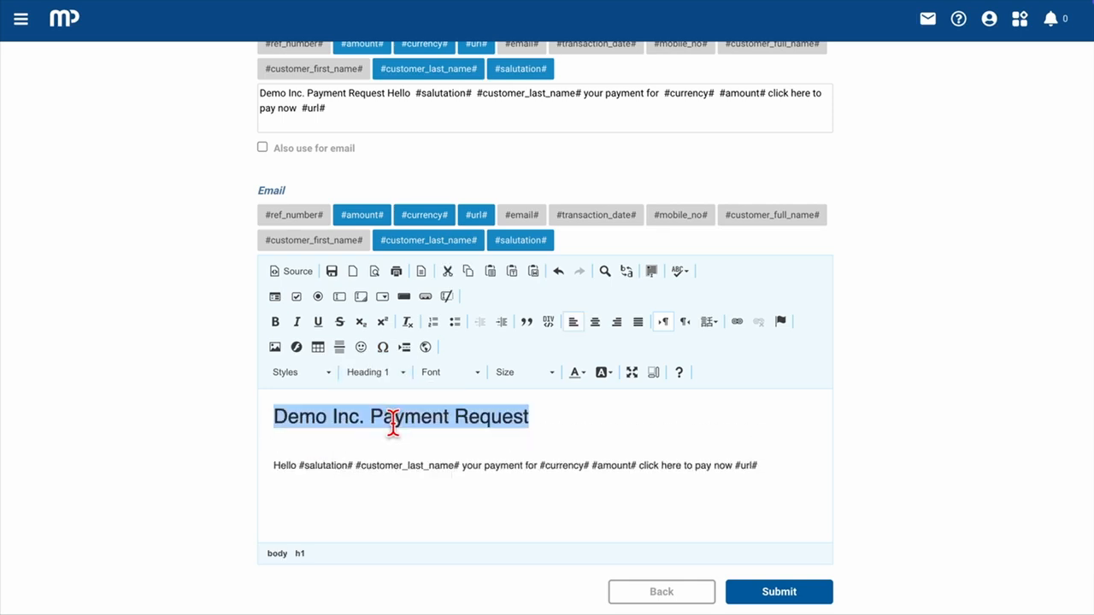
Step: Format the word "Hello" in the email body as bold, italic and turquoise
double_click(285, 466)
left_click(275, 321)
left_click(297, 323)
left_click(585, 372)
left_click(655, 442)
left_click(794, 462)
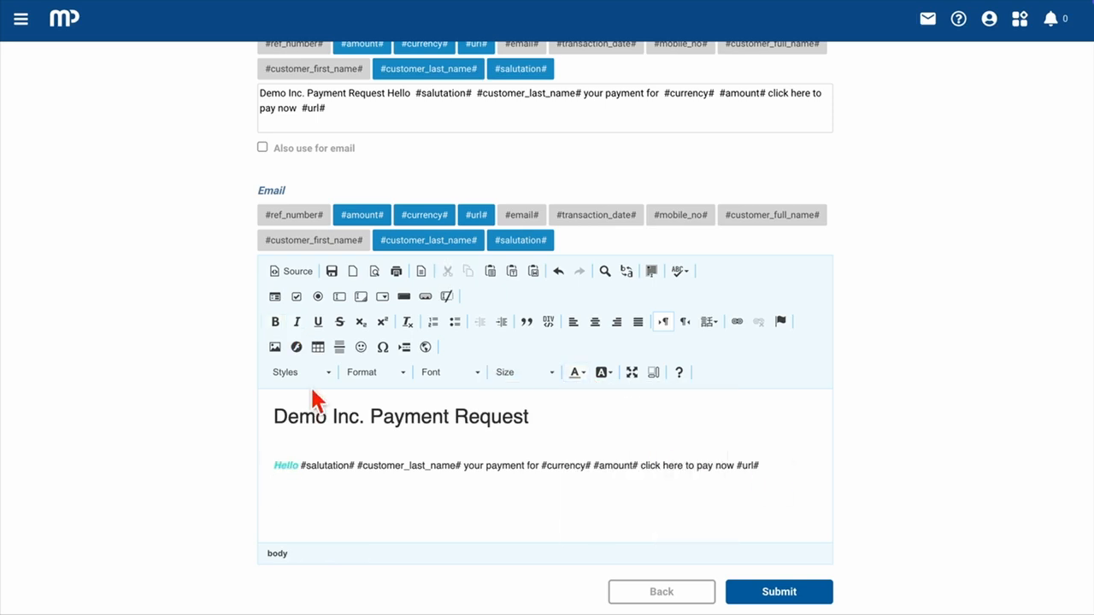
Step: Insert the round DEMO badge image below the email text and submit the template
left_click(274, 346)
type("https://cdn-icons-png.flaticon.com/512/5038/5038590.png")
left_click(407, 315)
key("BackSpace")
left_click(681, 550)
scroll(626, 491, "down", 1)
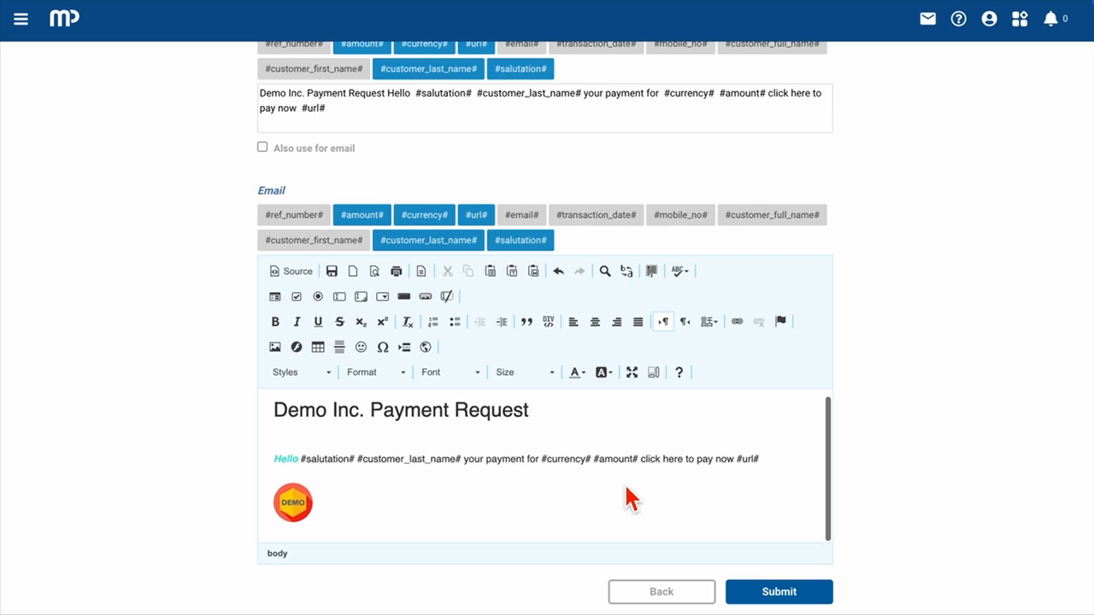
left_click(797, 597)
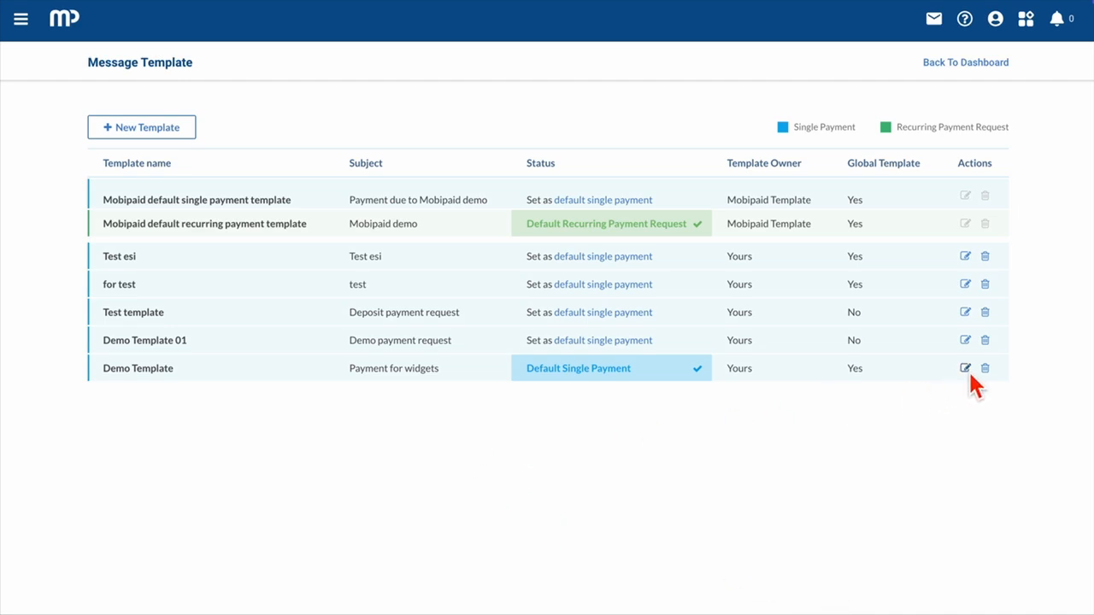
Step: Preview the Demo Template's subject, SMS and email content from the template list and open the template for editing
left_click(137, 370)
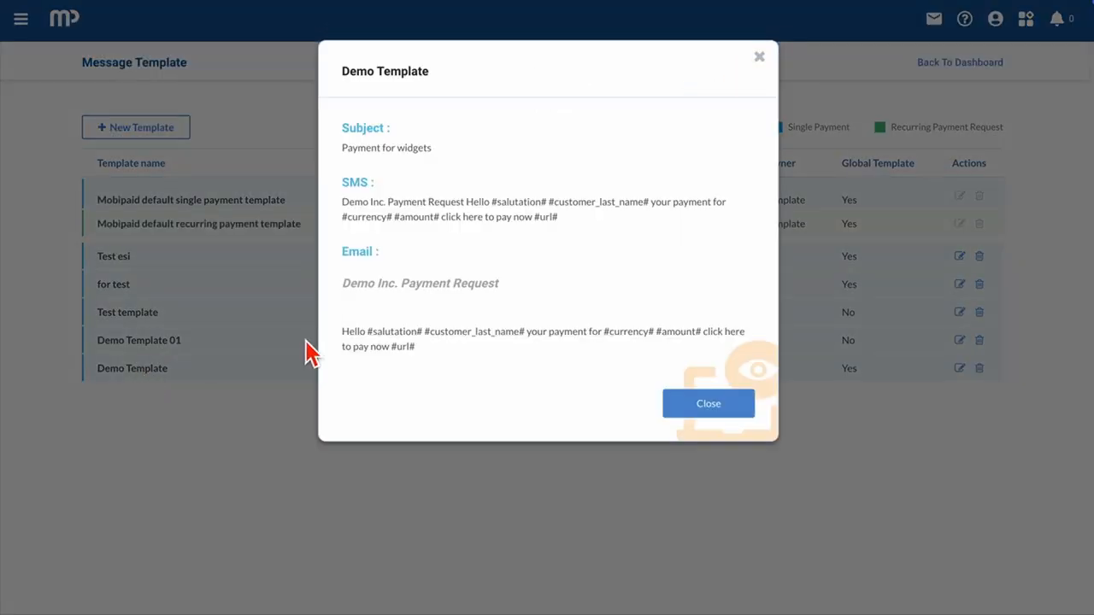
left_click(689, 414)
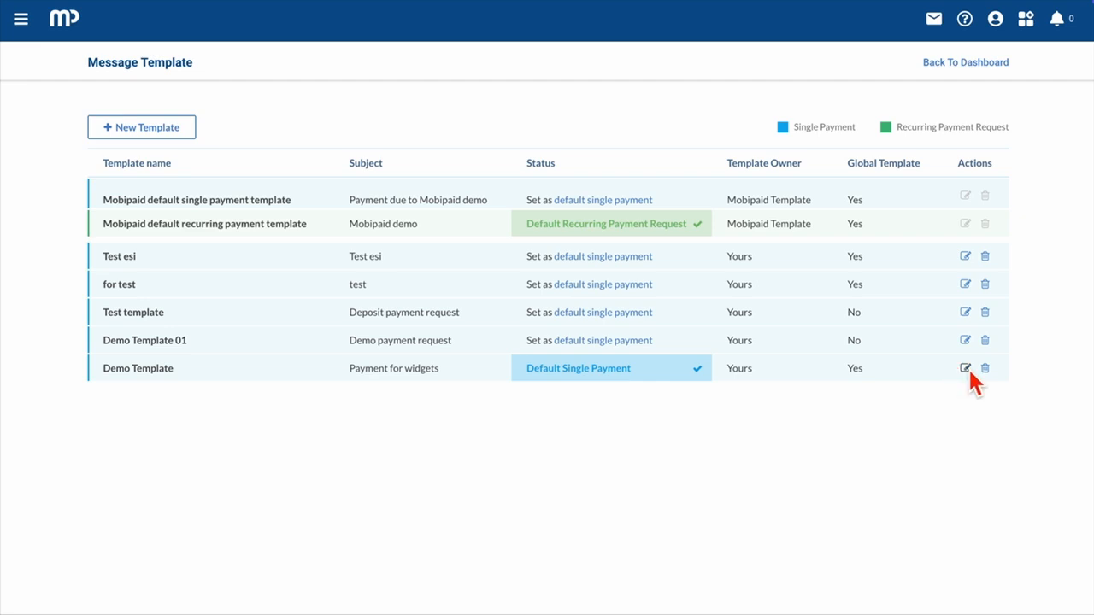
left_click(967, 369)
Step: Return to the dashboard and start a single payment request with SMS & Email as the delivery option
left_click(66, 25)
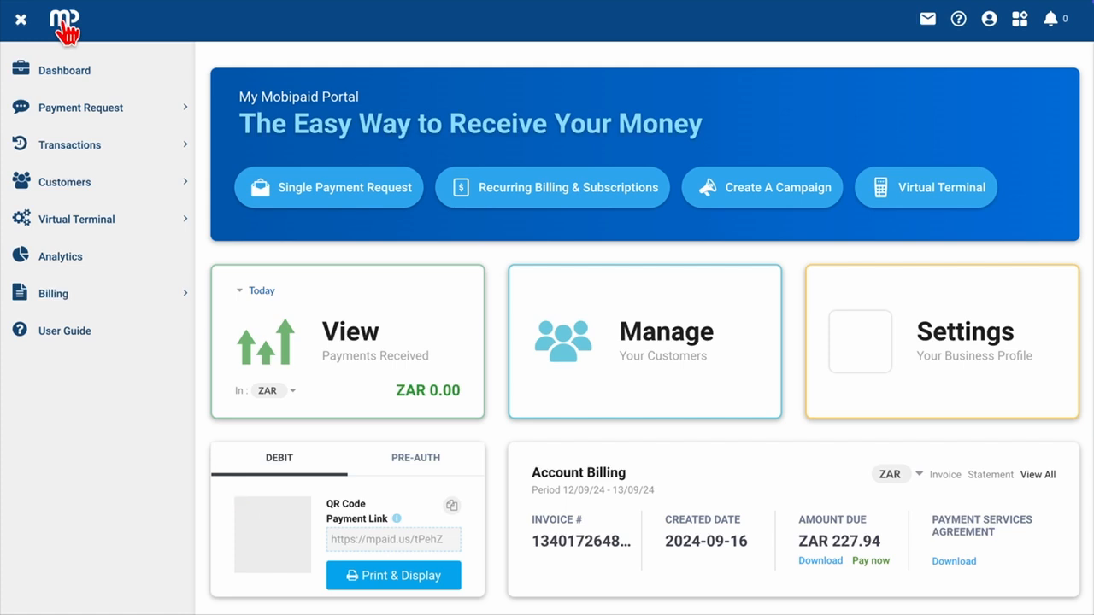
left_click(69, 109)
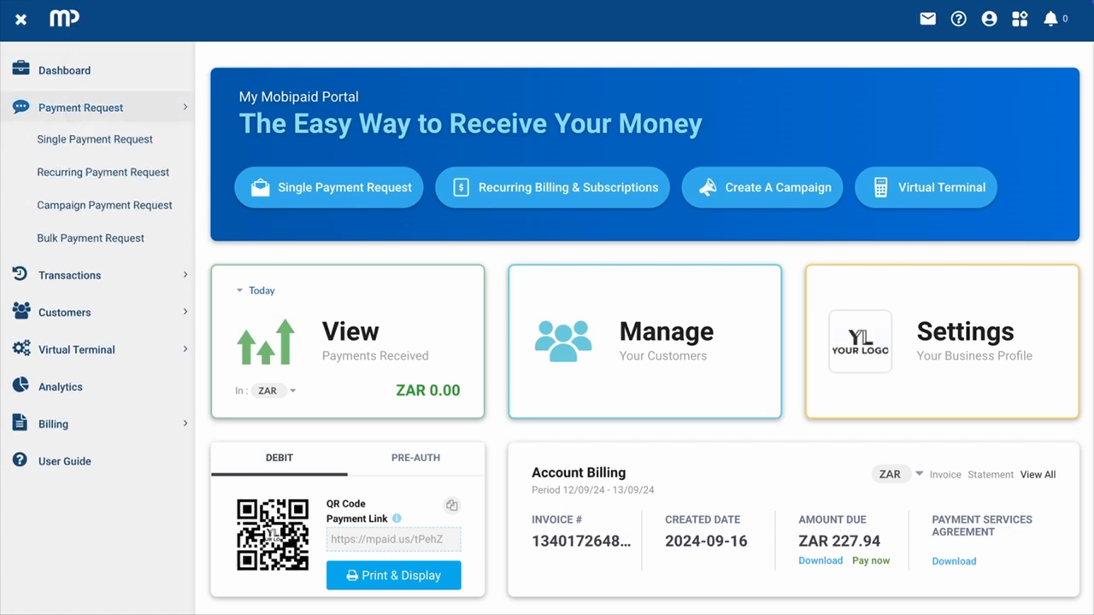
left_click(76, 139)
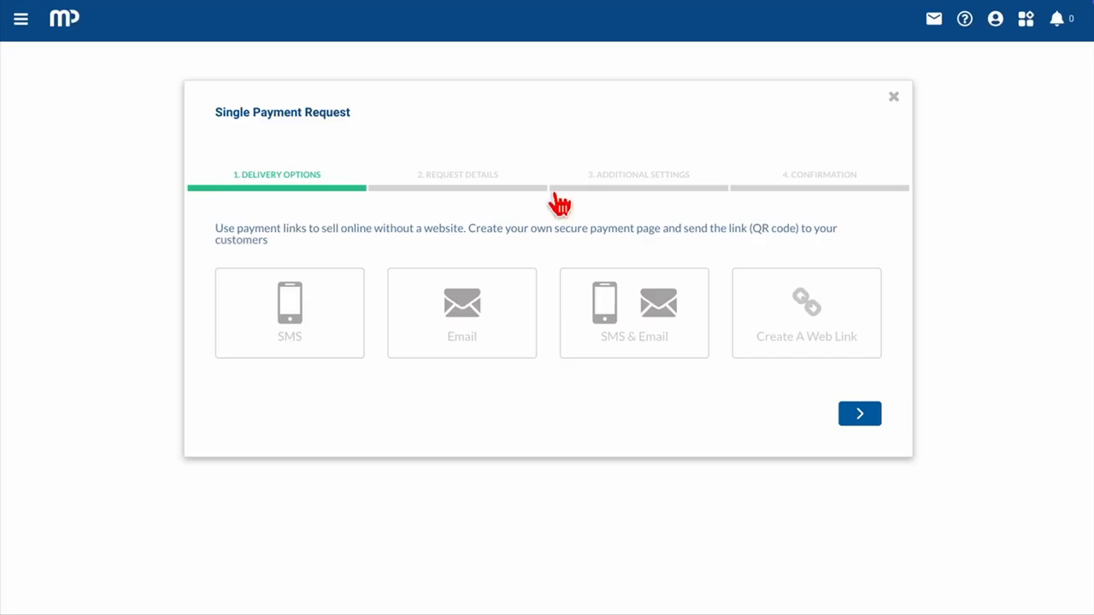
left_click(621, 322)
left_click(851, 417)
Step: Fill in the payment's reference number, make EUR the only request currency and set the amount to 100
left_click(407, 302)
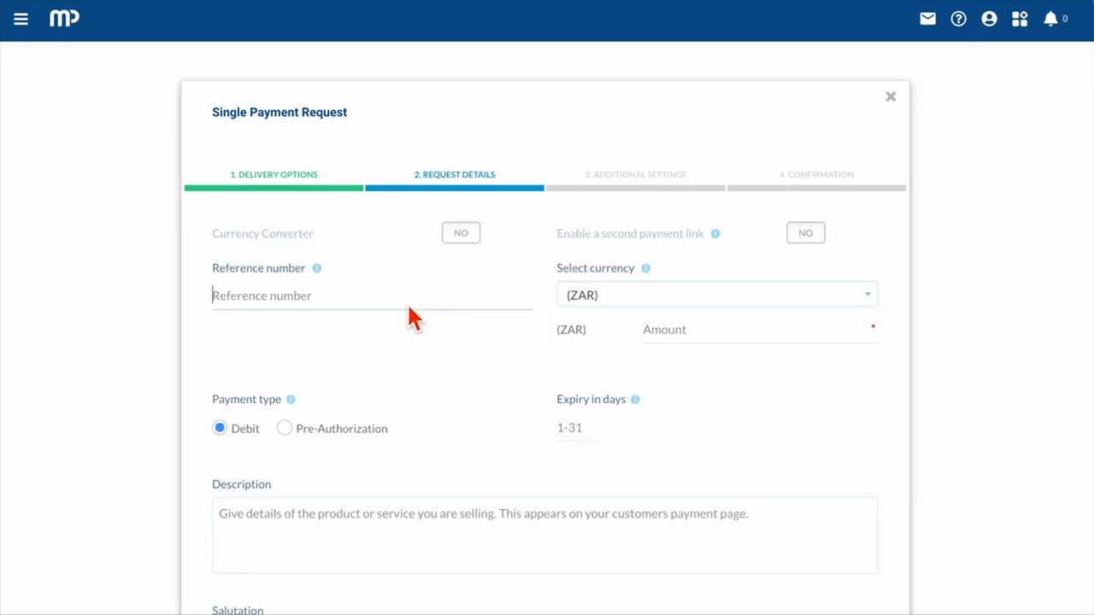
type("12345")
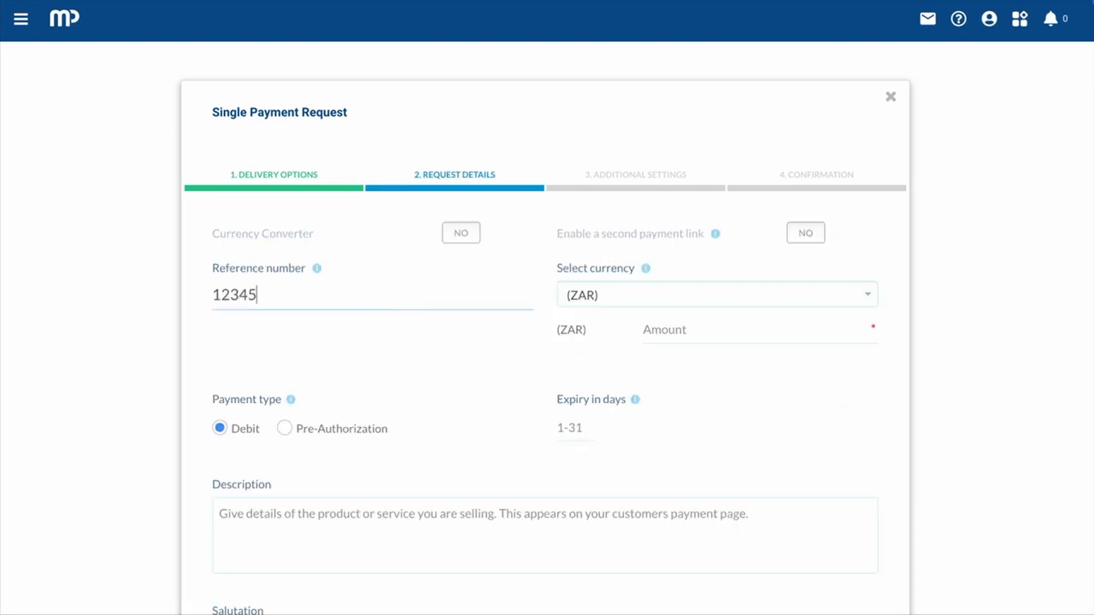
left_click(661, 292)
left_click(650, 362)
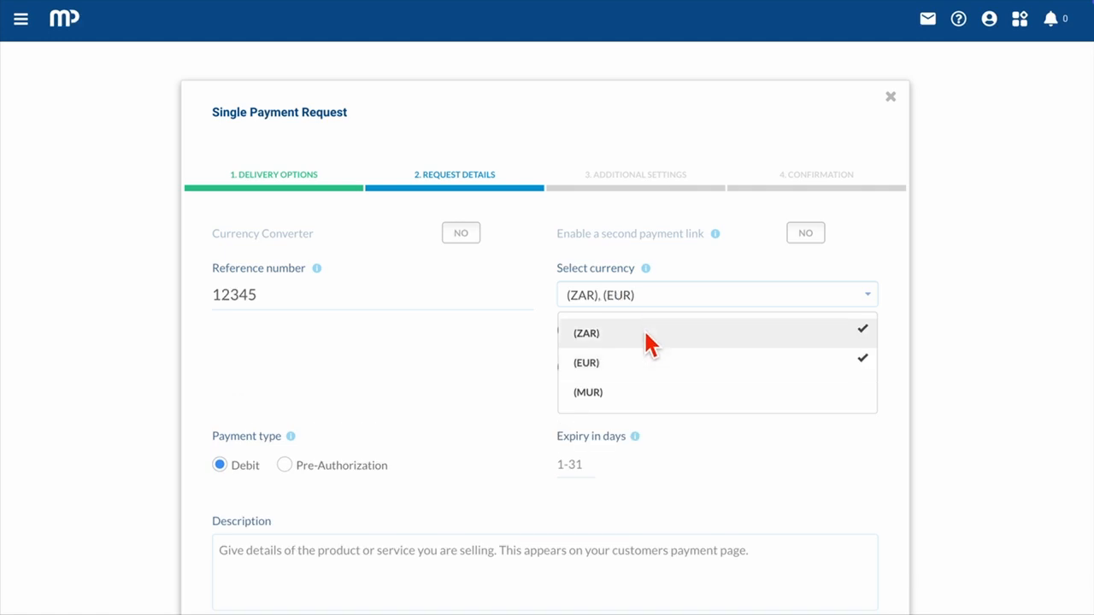
left_click(645, 334)
left_click(652, 335)
type("100")
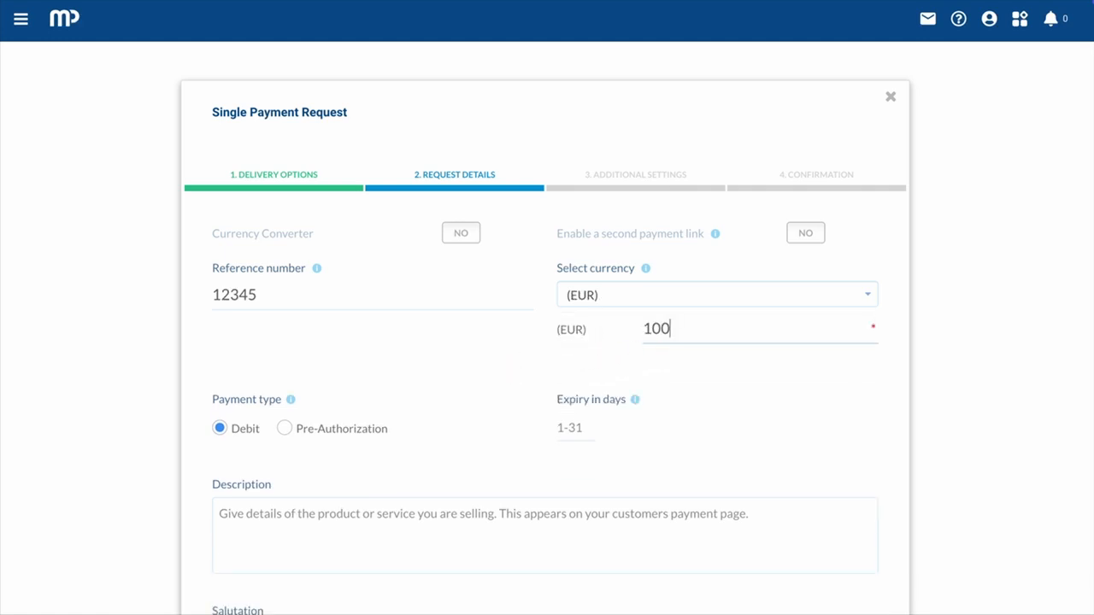
Step: Enter the customer's phone number, e-mail address and last name, set the salutation to Mr. and continue to the additional settings
scroll(268, 447, "down", 3)
left_click(299, 531)
type("1234456789")
left_click(474, 526)
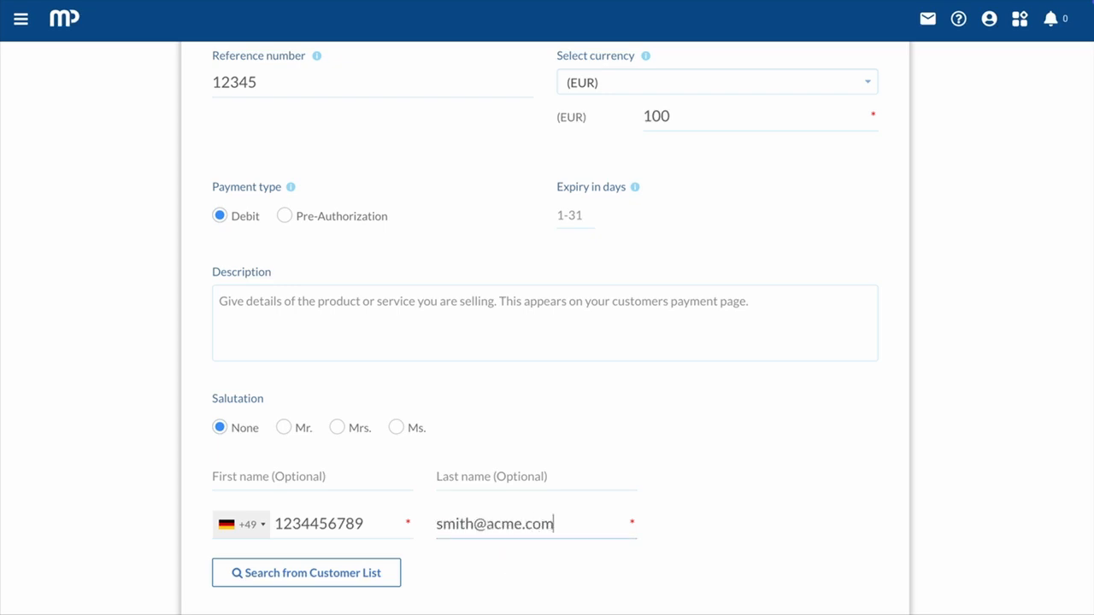
left_click(473, 481)
type("Smith")
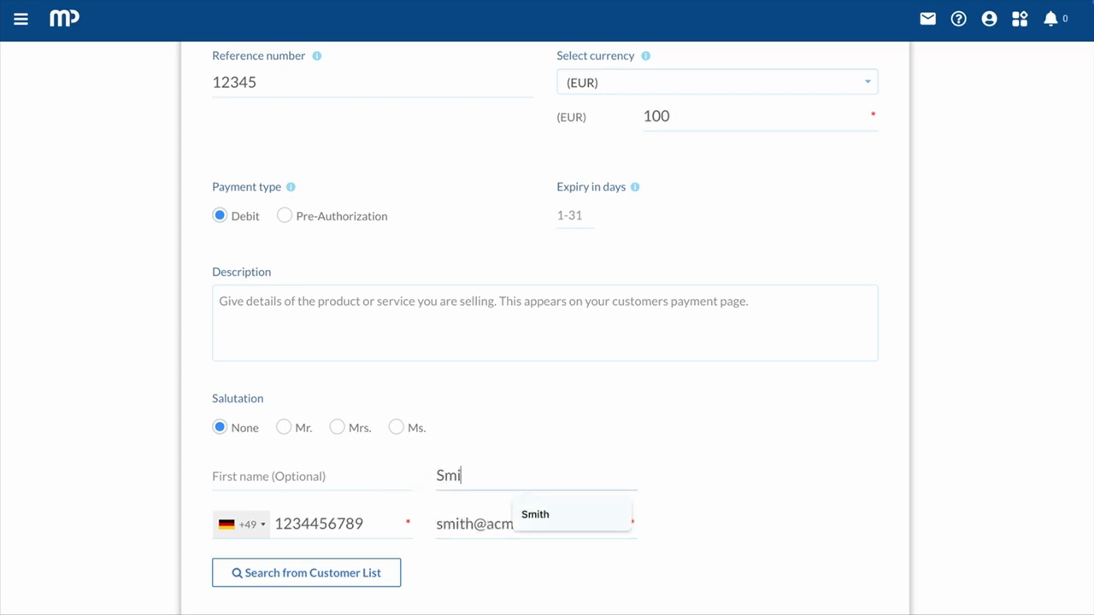
left_click(292, 430)
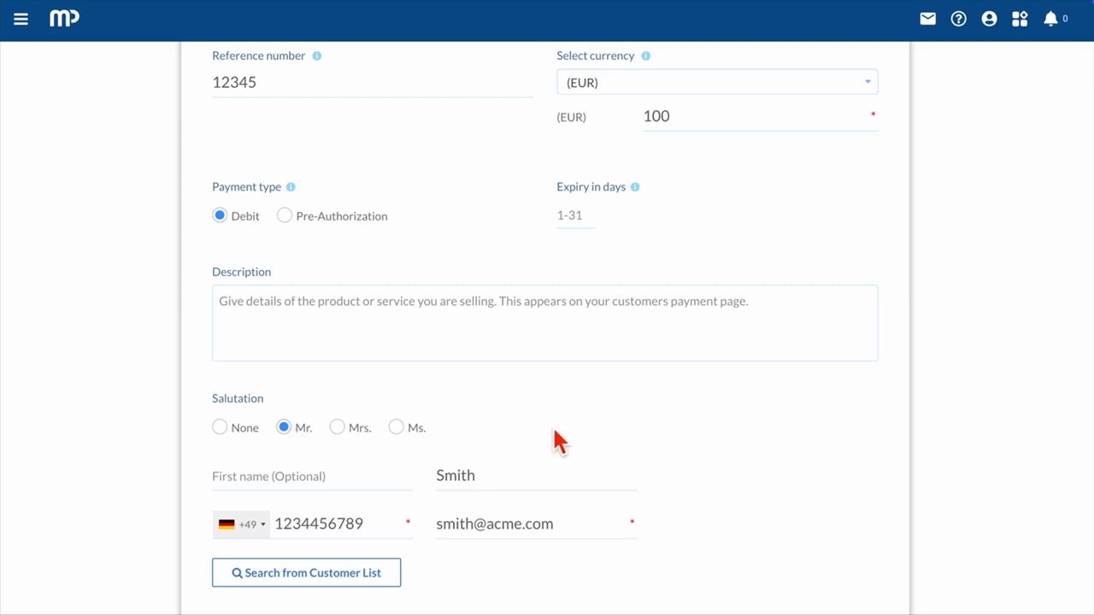
scroll(555, 442, "down", 2)
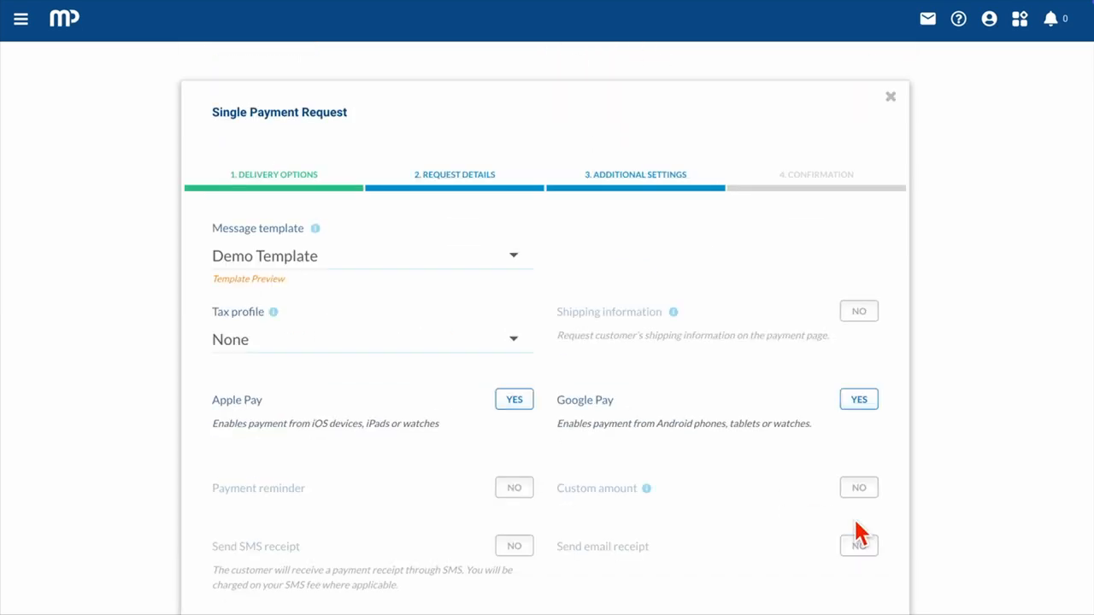
Step: Choose Demo Template as the request's message template and preview its message
left_click(504, 258)
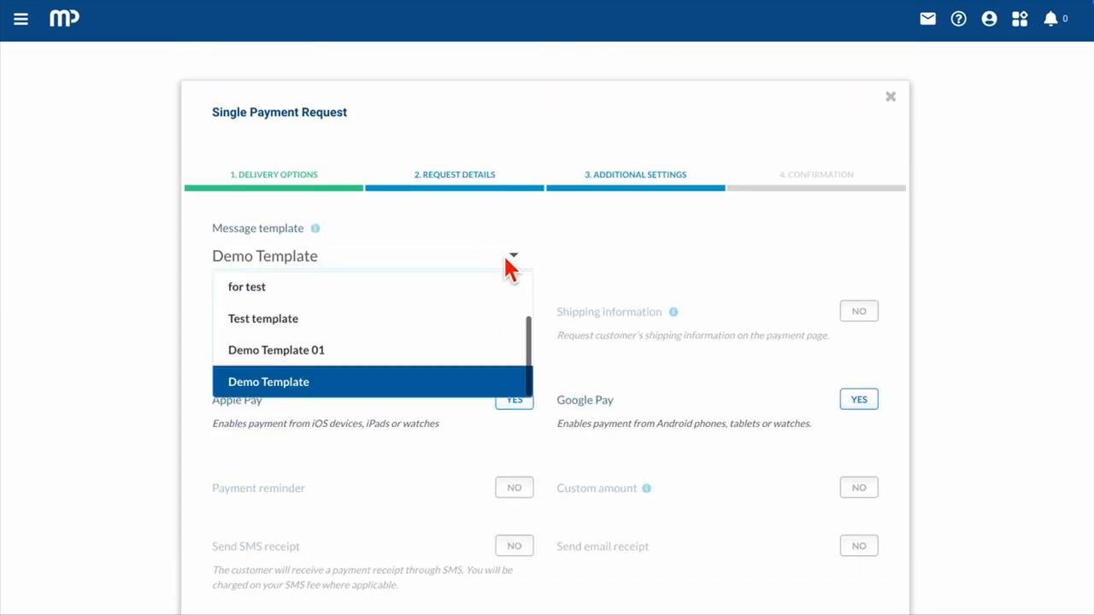
left_click(383, 389)
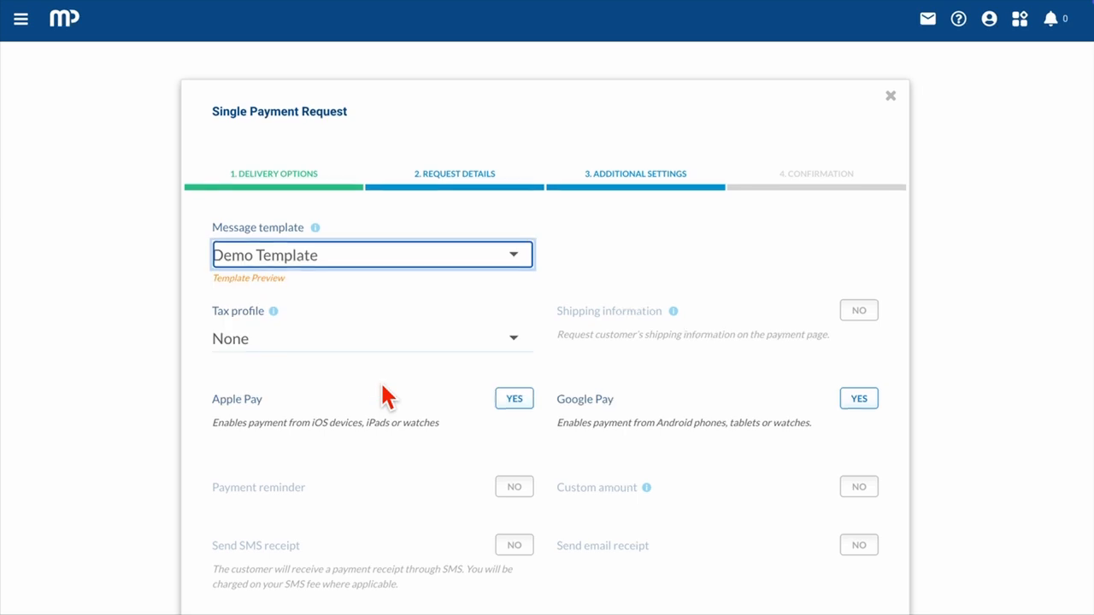
scroll(382, 395, "down", 2)
left_click(289, 523)
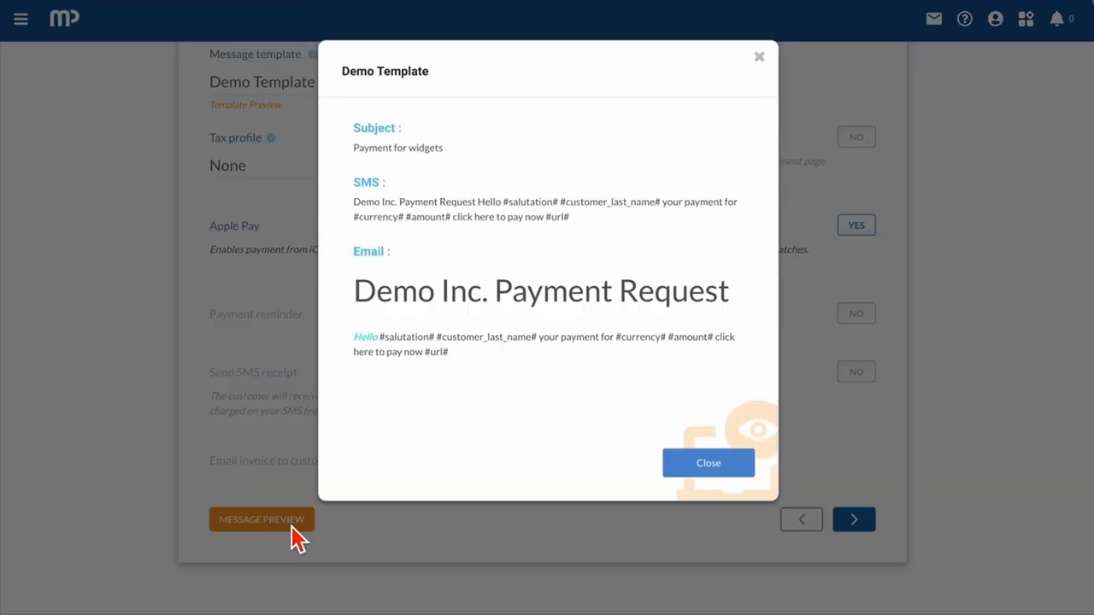
left_click(706, 476)
left_click(741, 476)
Step: Continue to the request's confirmation and preview the message with the tags replaced by the payment details
left_click(855, 521)
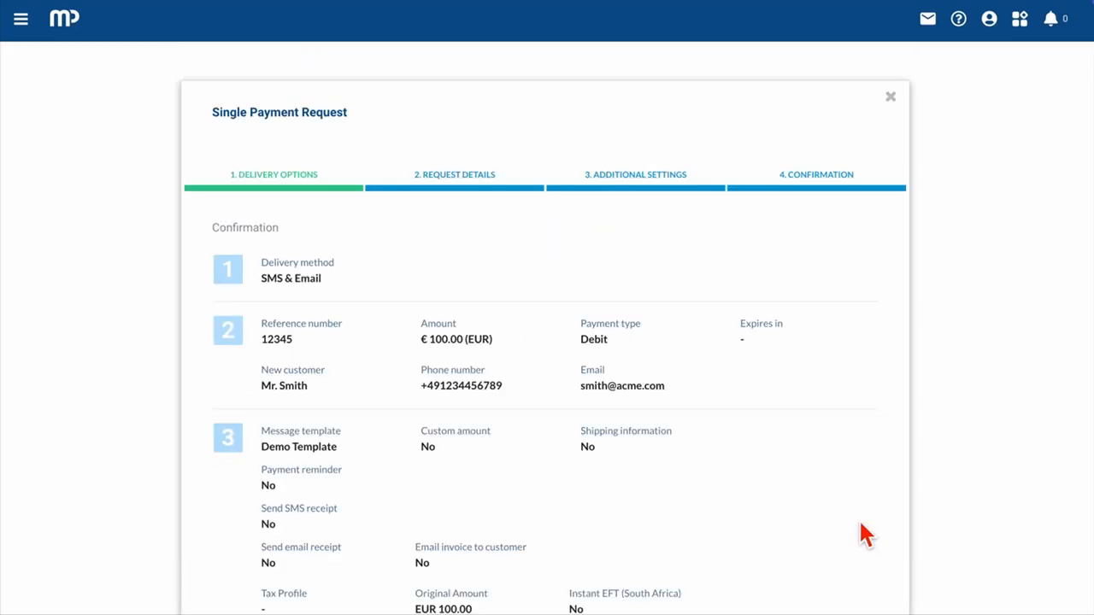
scroll(862, 529, "down", 3)
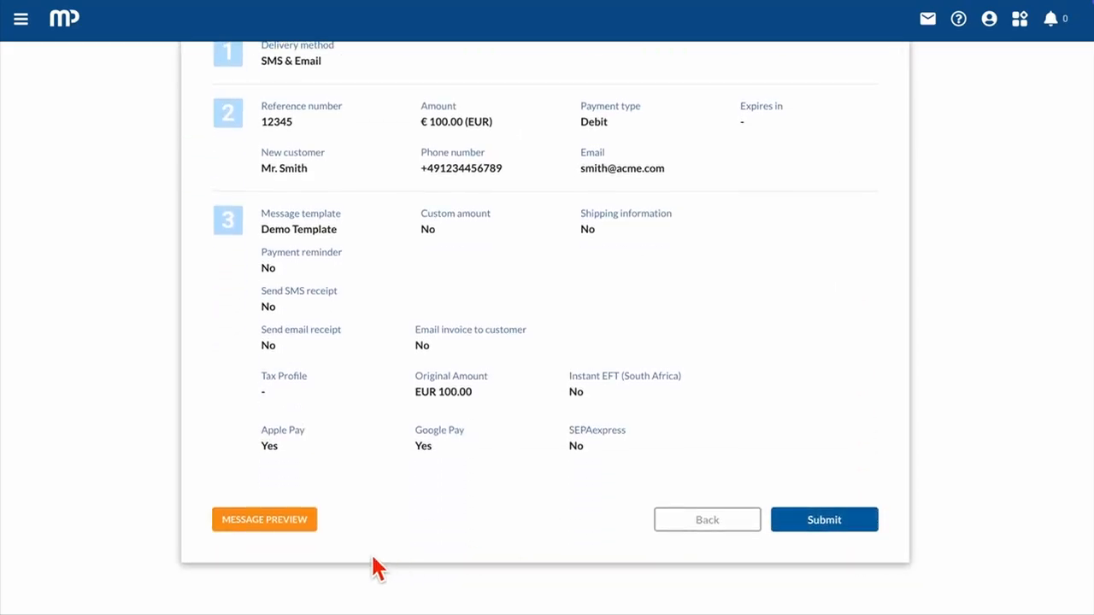
left_click(312, 528)
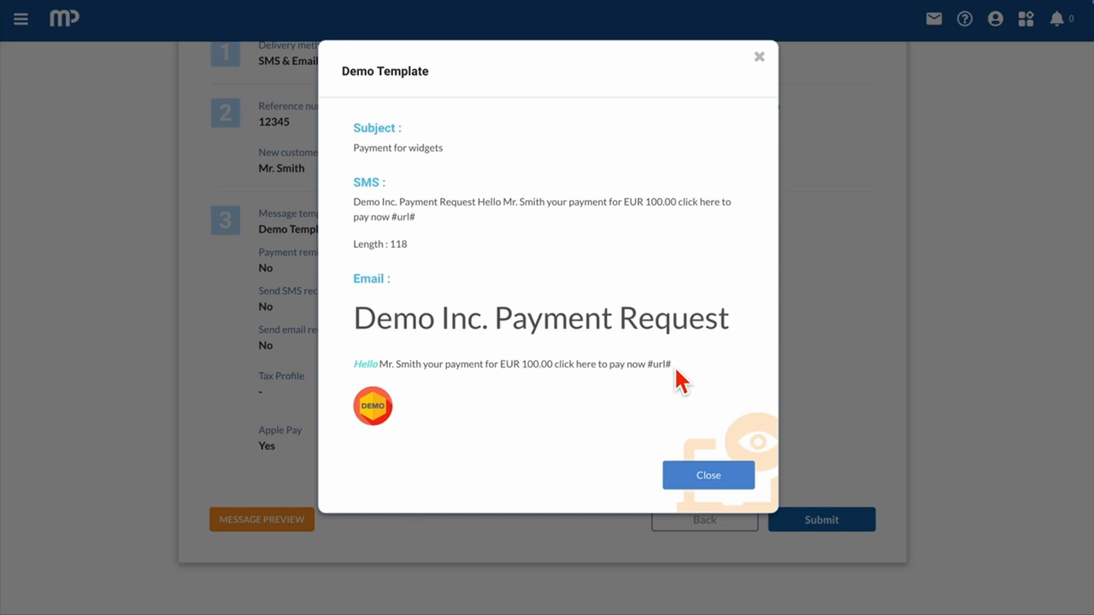
left_click(709, 475)
Step: Submit the payment request and open the payment page from the payment request email
left_click(846, 521)
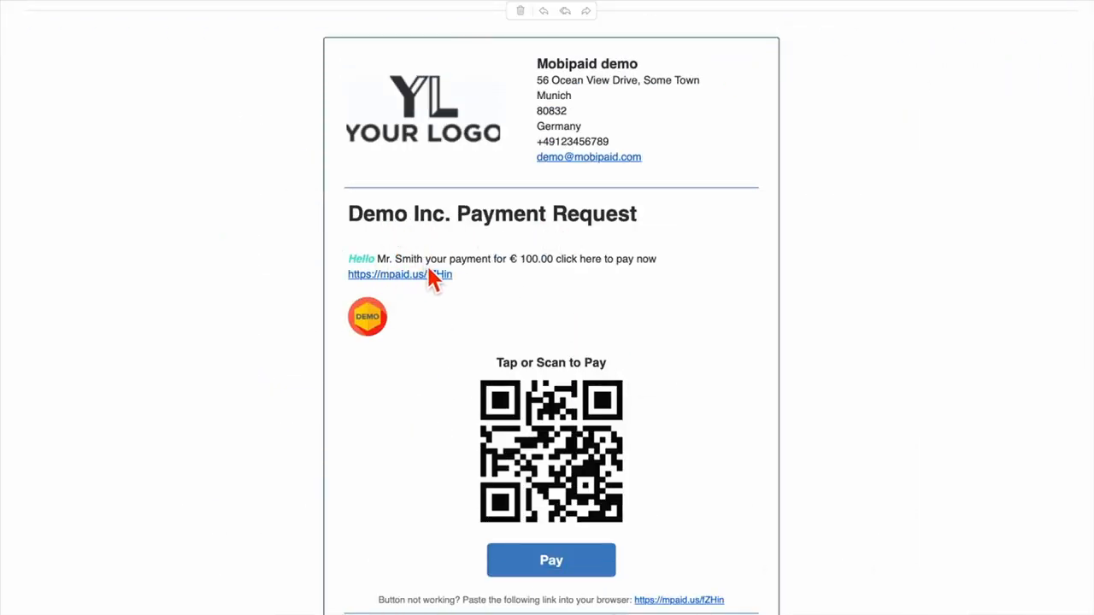
left_click(551, 564)
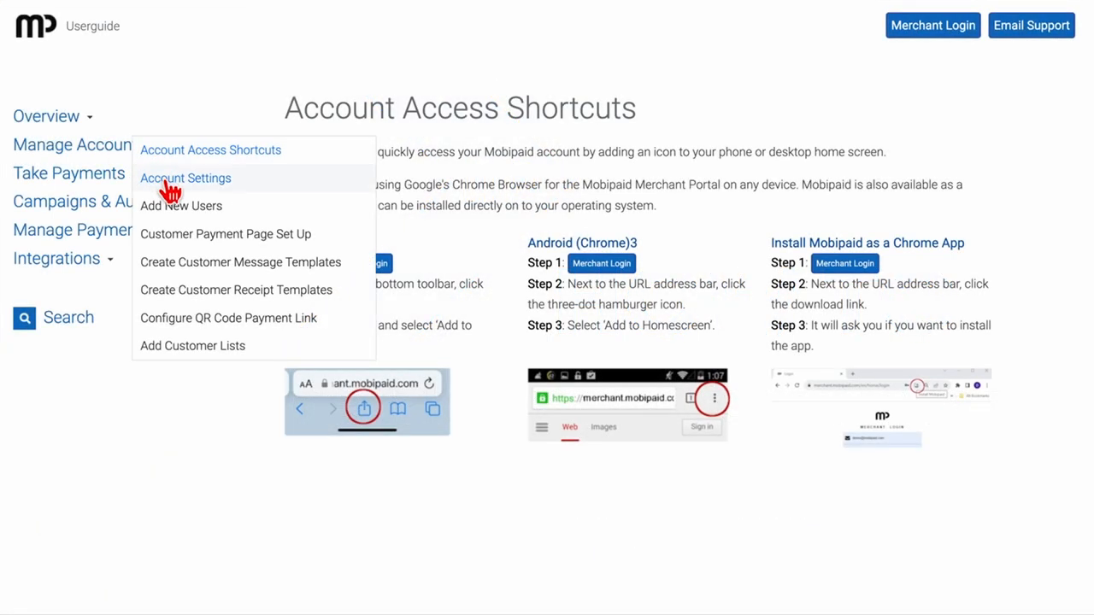
Step: Open the Account Settings topic in the Mobipaid user guide and begin a message in the support form
left_click(171, 181)
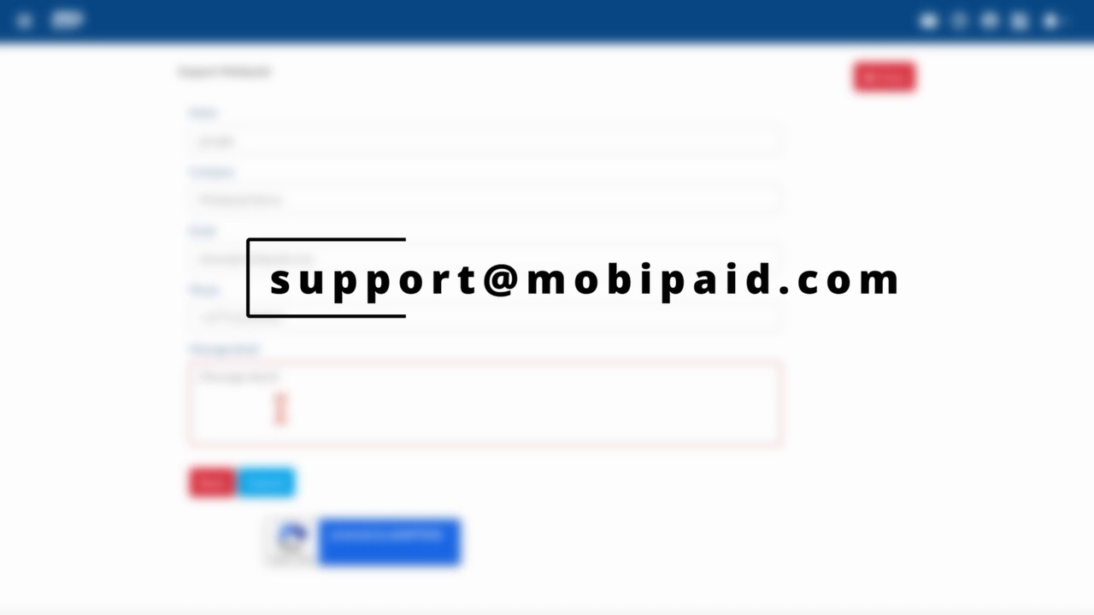
type("H")
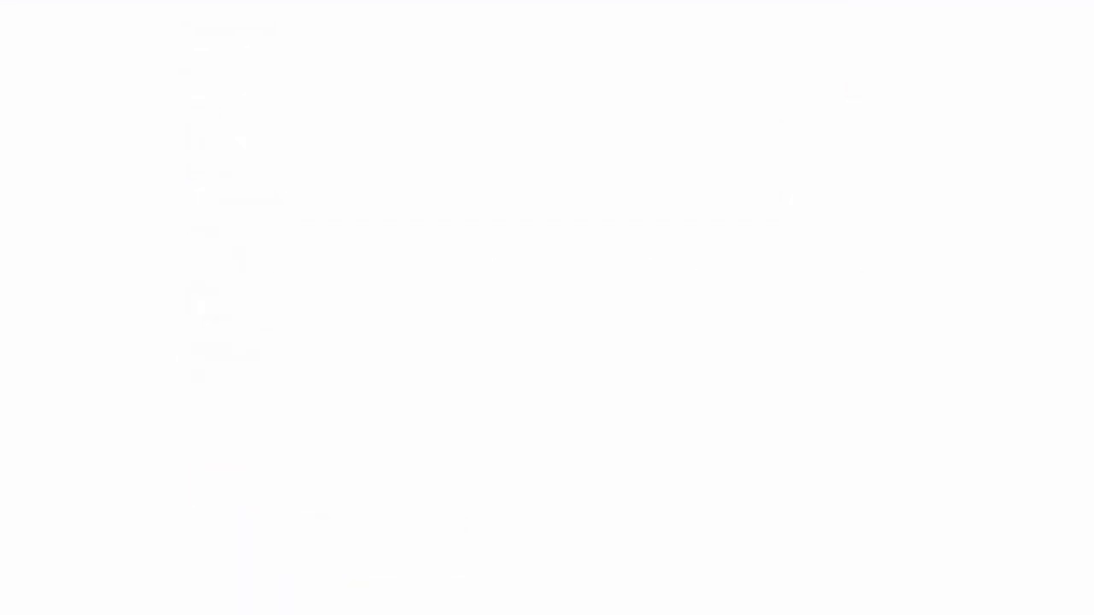